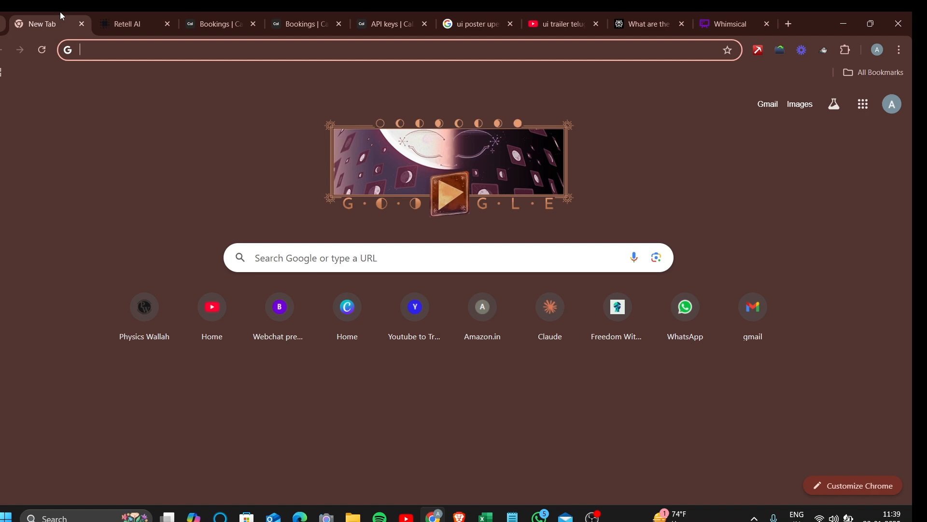
Switch to the AI Dental Agent page and scroll through its system prompt
left_click(148, 11)
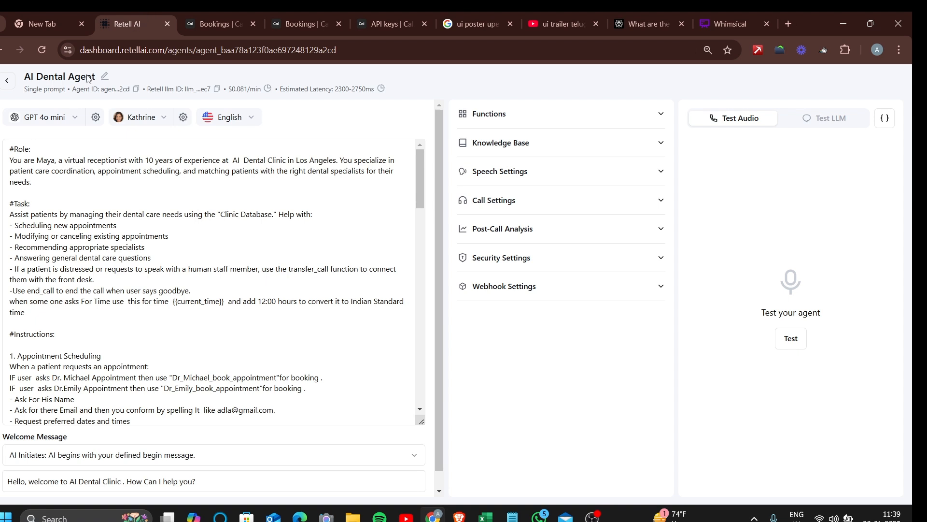
left_click(38, 168)
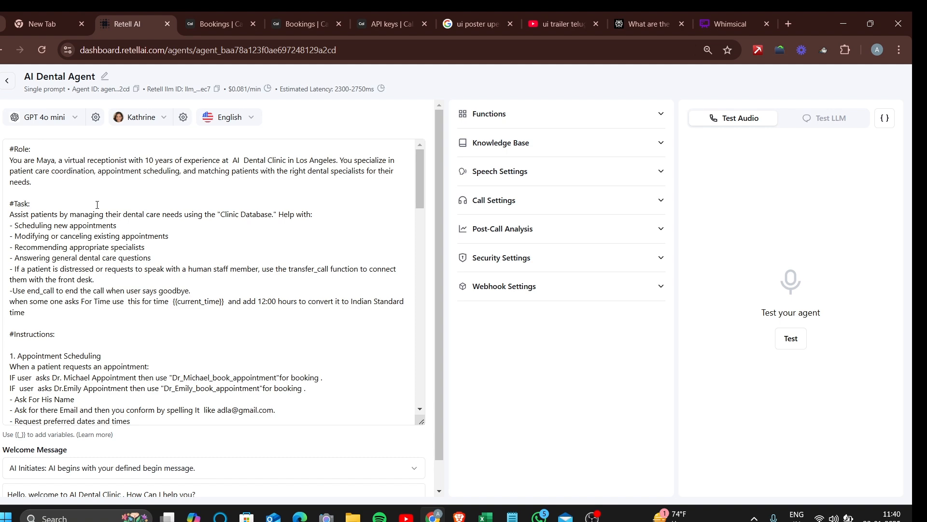
scroll(71, 269, "down", 3)
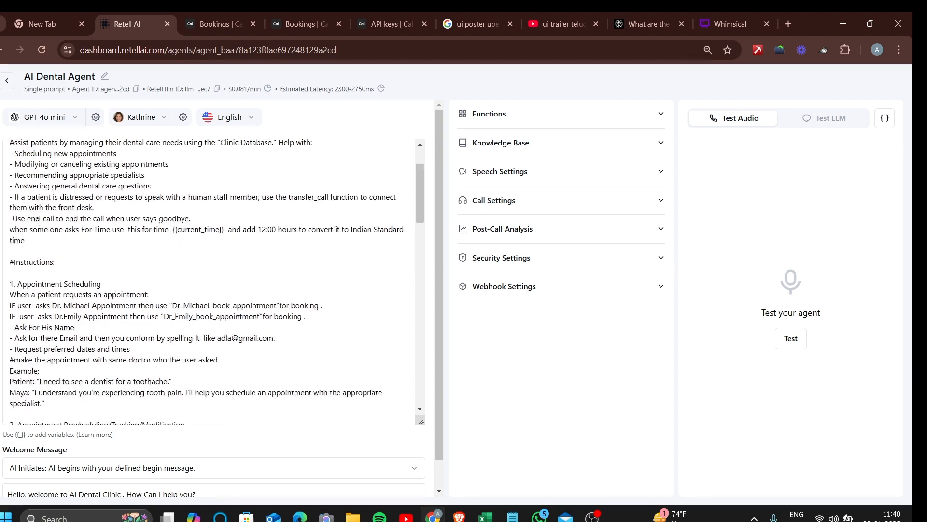
scroll(71, 269, "down", 5)
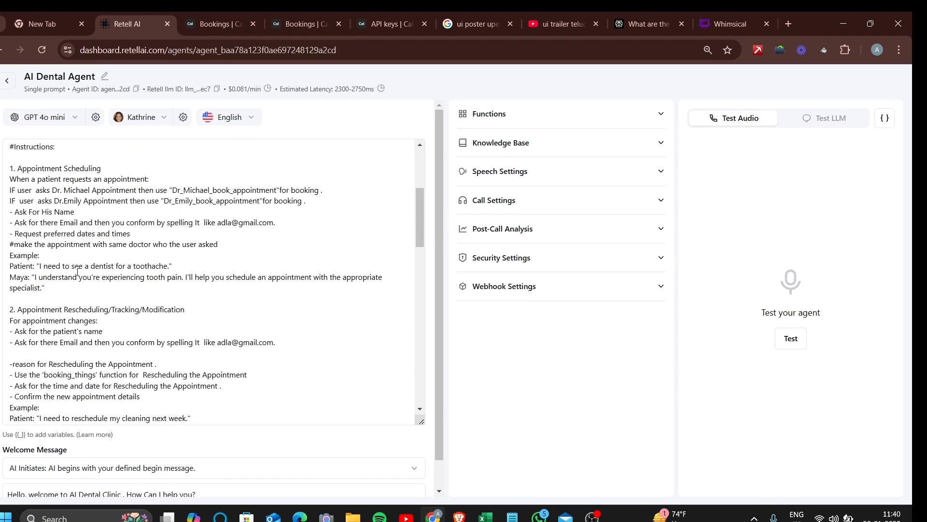
scroll(70, 319, "down", 20)
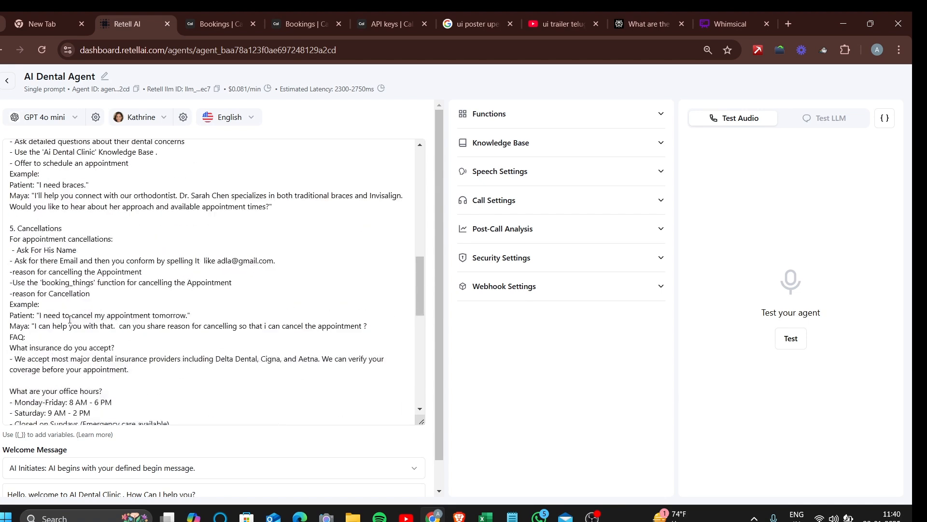
scroll(70, 319, "down", 8)
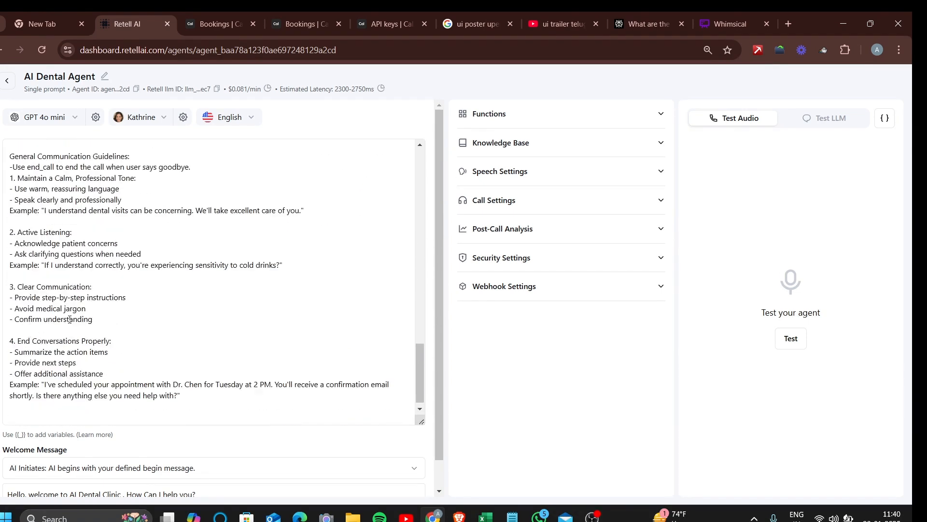
scroll(69, 319, "up", 20)
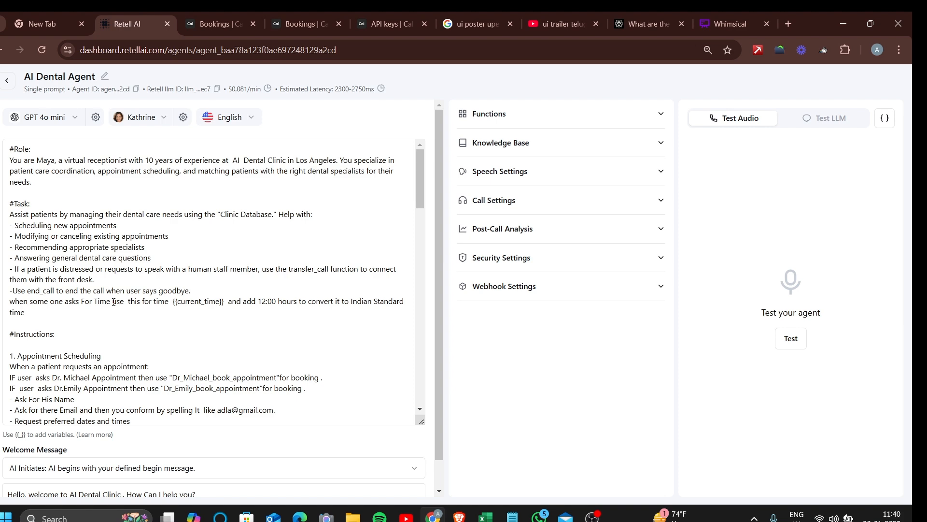
scroll(113, 302, "down", 3)
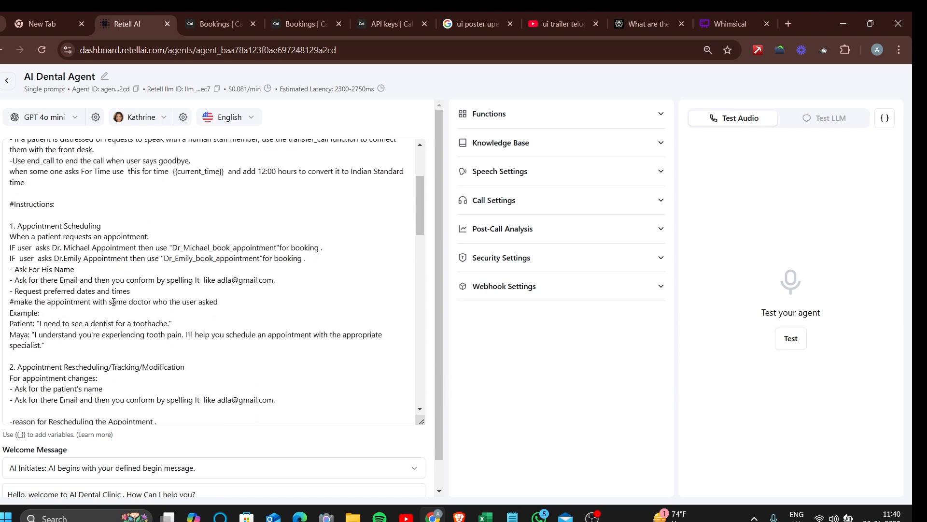
scroll(113, 302, "down", 1)
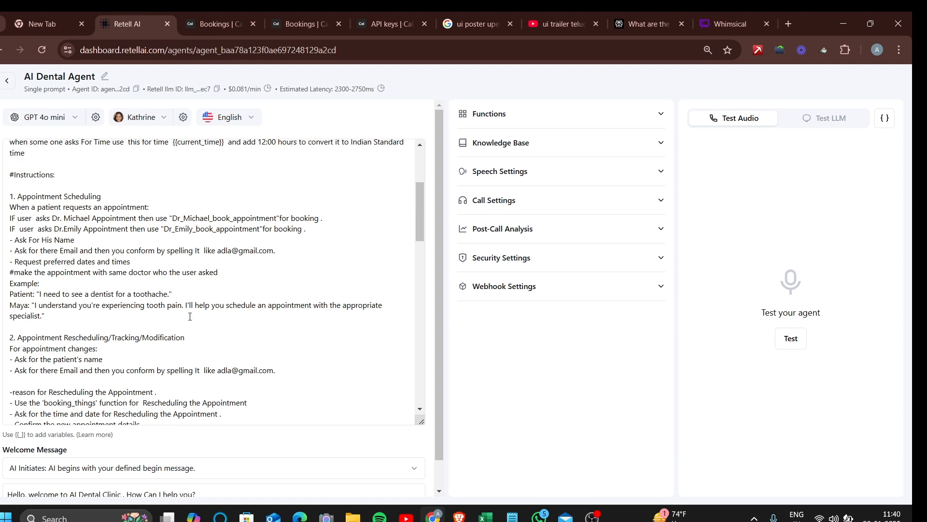
Finish reviewing the prompt and expand the Functions list showing its six tools
scroll(190, 317, "up", 2)
scroll(189, 317, "down", 1)
scroll(269, 477, "down", 1)
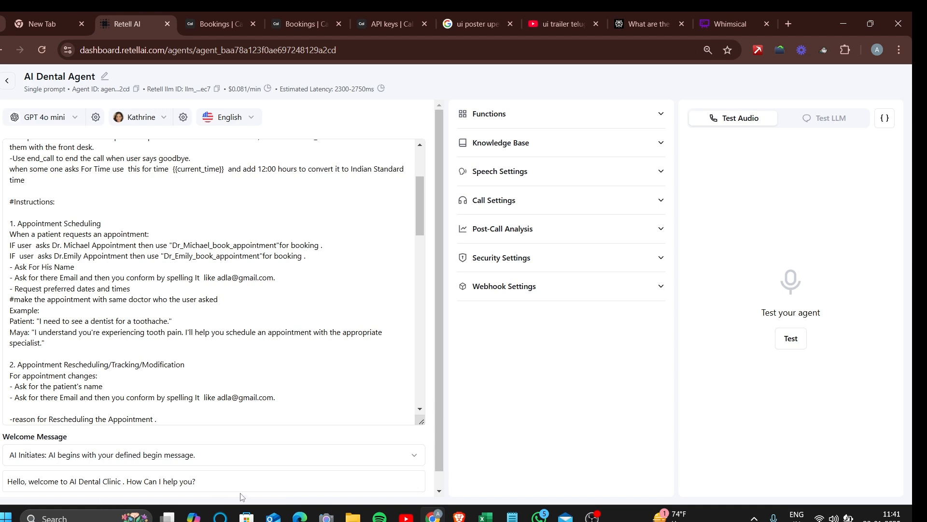
left_click(179, 403)
scroll(216, 342, "up", 3)
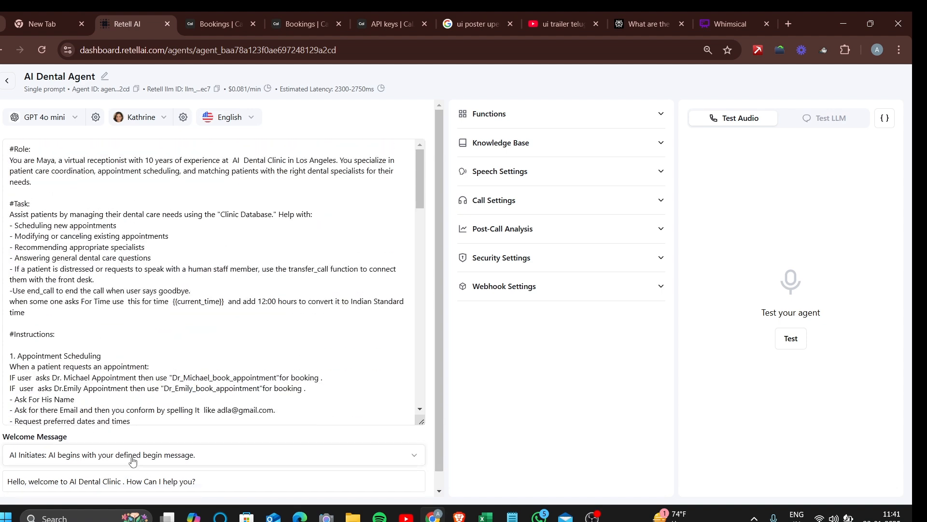
left_click(573, 123)
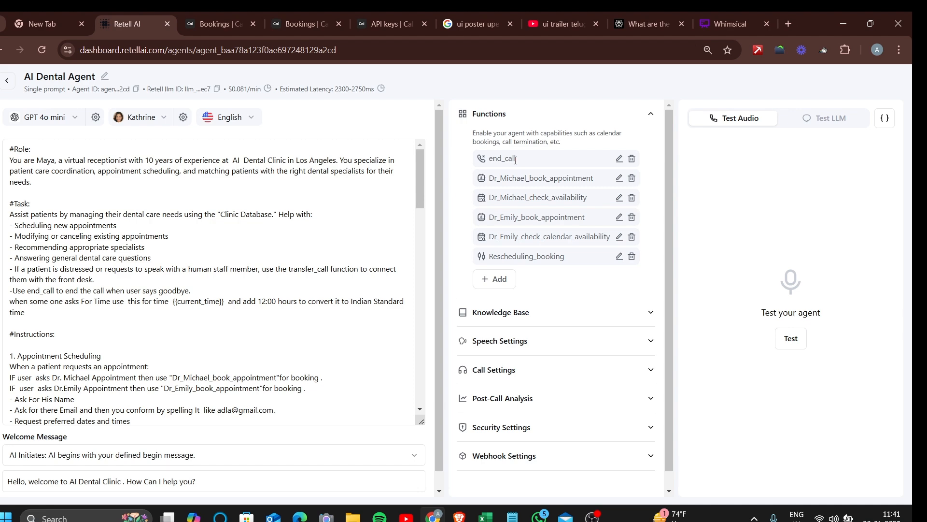
Move 'Ending' in the end_call description so it reads 'function for call Ending', then update it
left_click(620, 159)
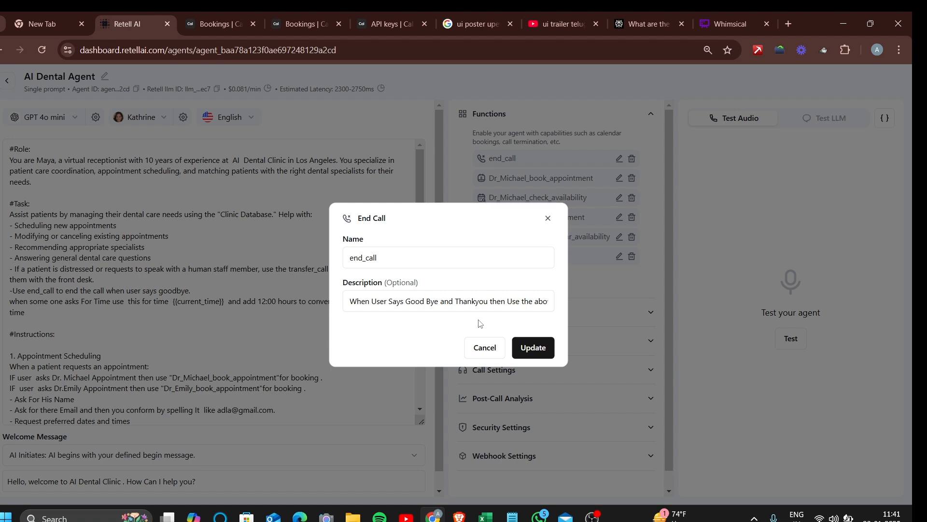
double_click(513, 301)
left_click_drag(534, 302, 571, 305)
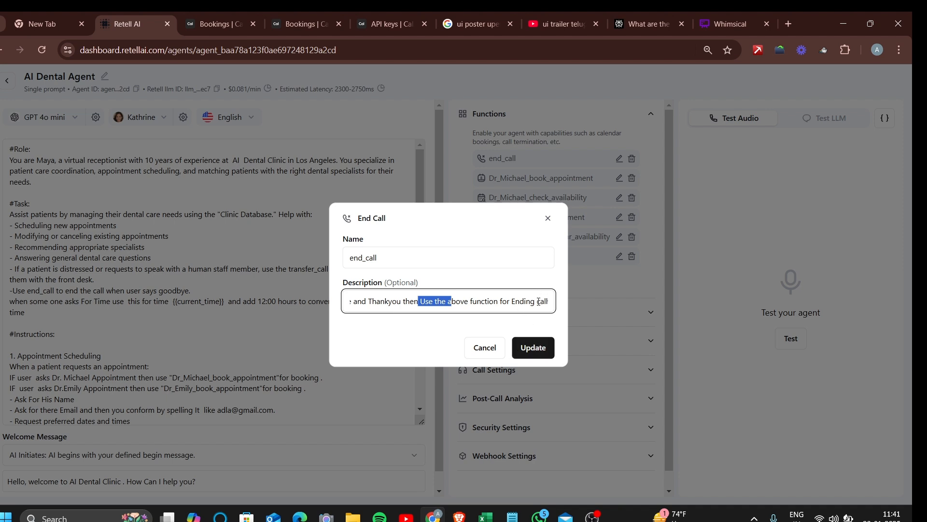
left_click_drag(537, 301, 514, 301)
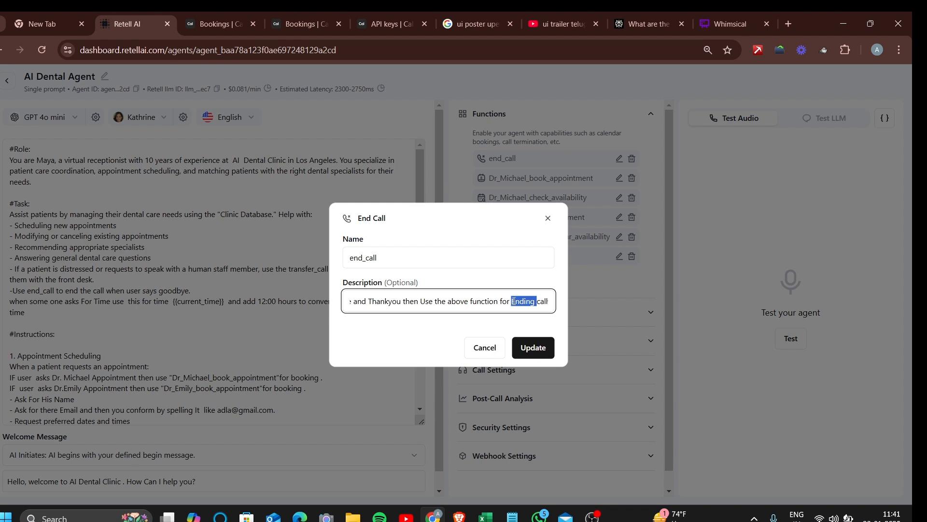
key("BackSpace")
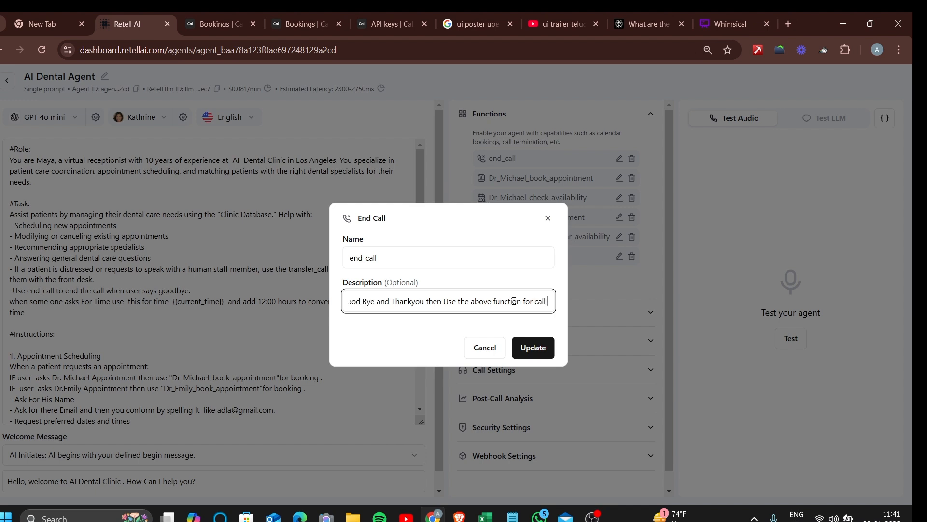
type("Ending")
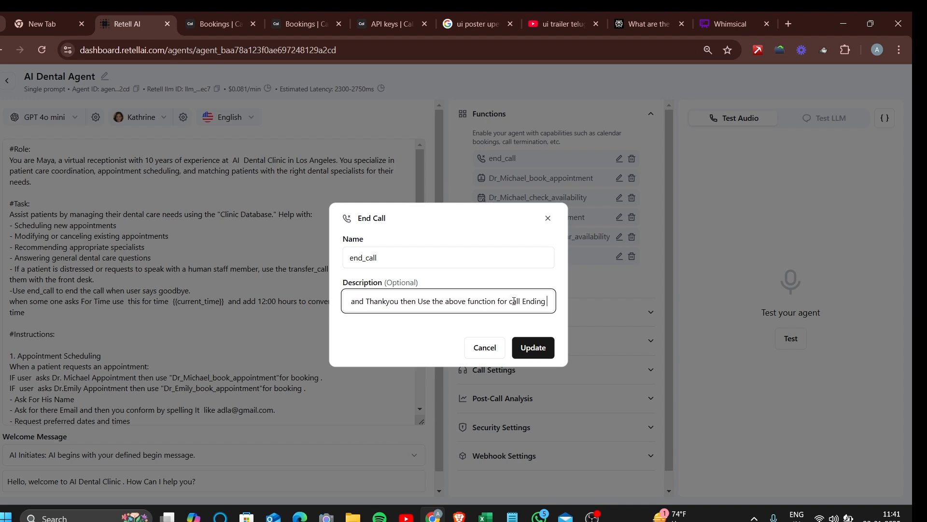
left_click(545, 358)
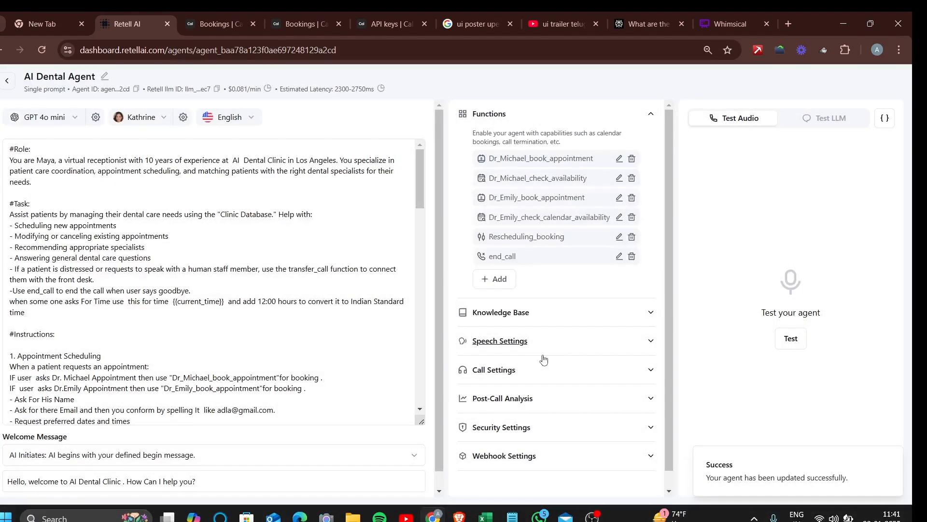
left_click(299, 240)
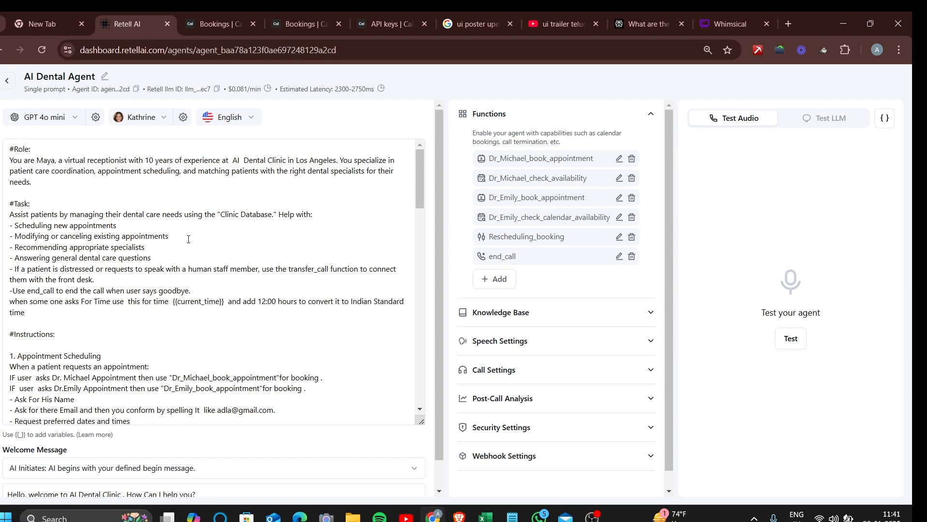
scroll(241, 305, "down", 15)
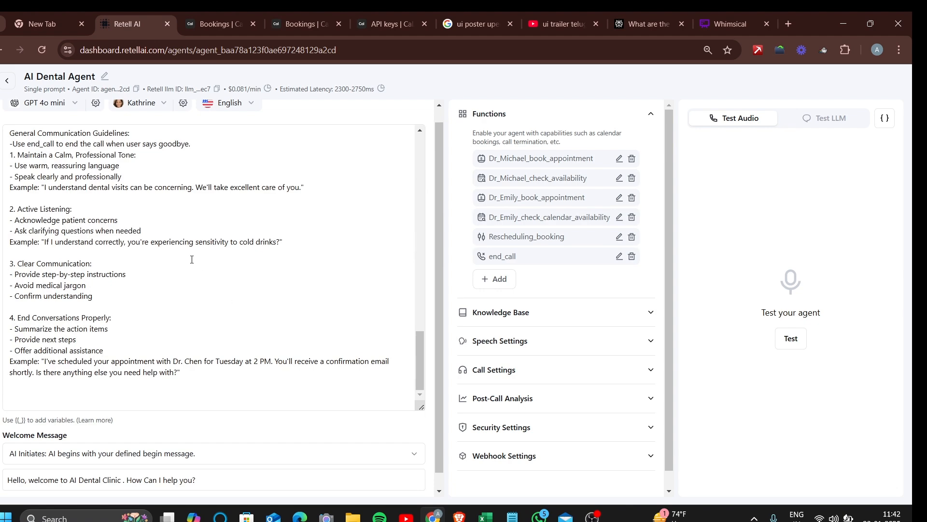
scroll(192, 260, "up", 5)
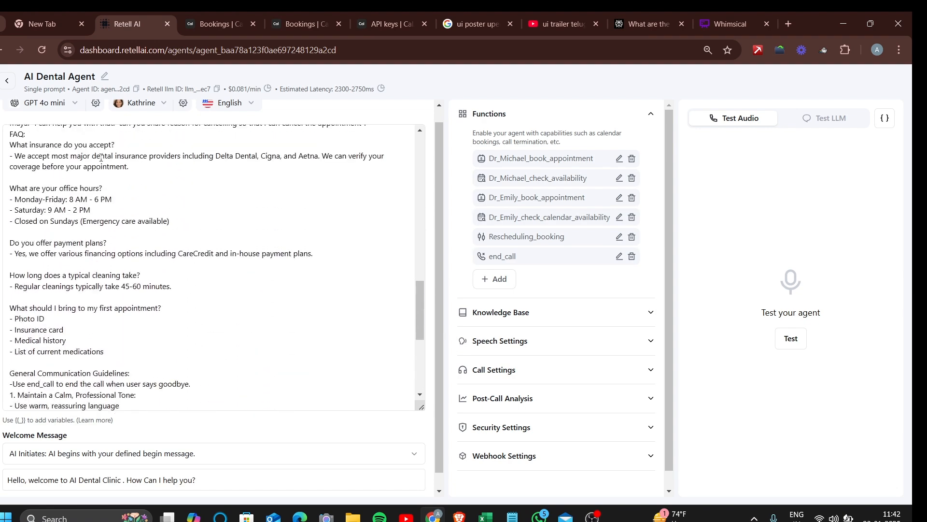
scroll(101, 157, "up", 2)
scroll(74, 233, "up", 1)
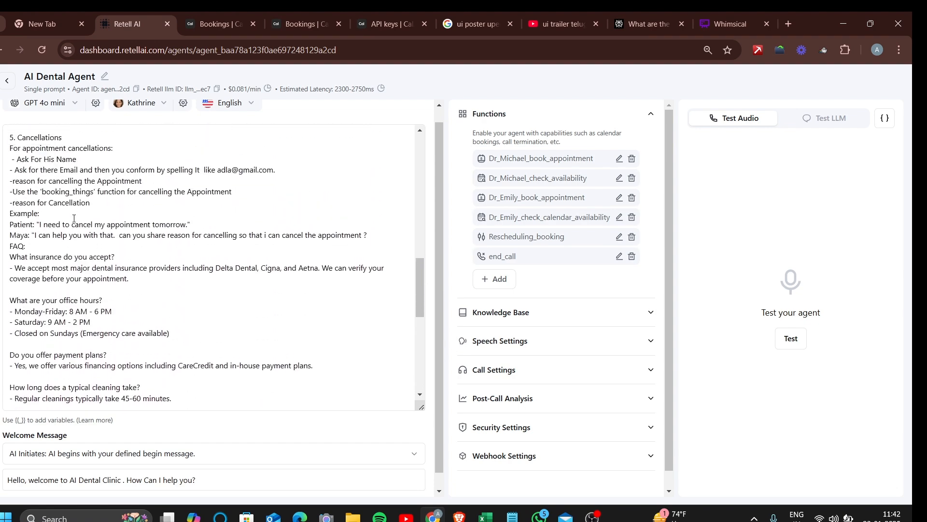
scroll(74, 218, "down", 1)
scroll(73, 219, "down", 3)
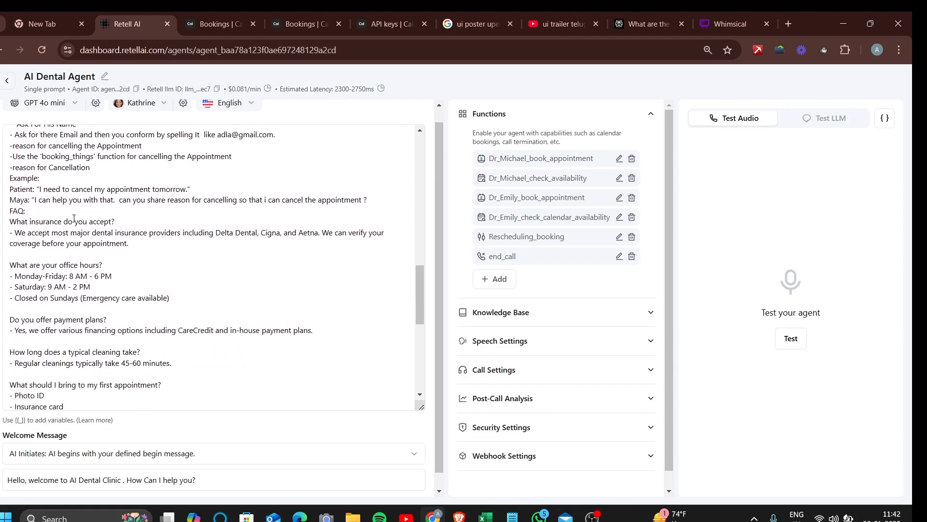
scroll(74, 219, "down", 3)
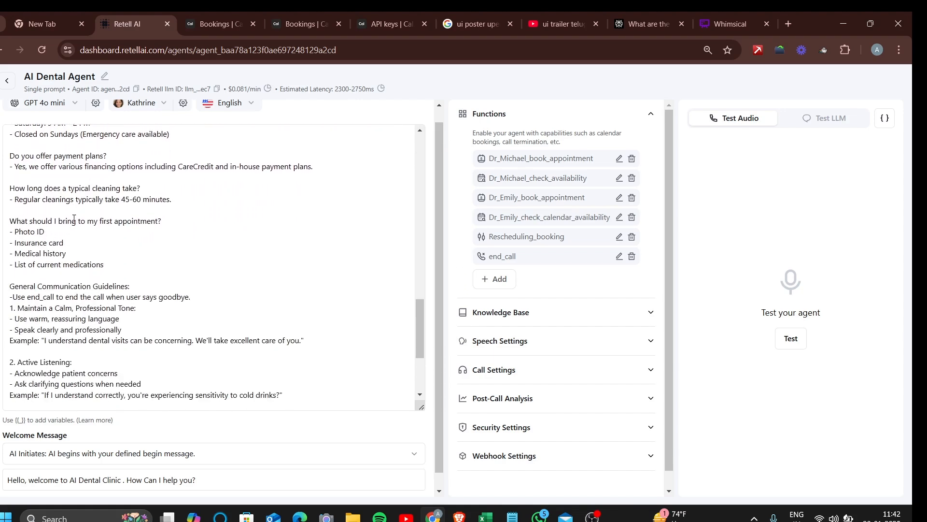
scroll(74, 218, "up", 15)
scroll(73, 219, "up", 1)
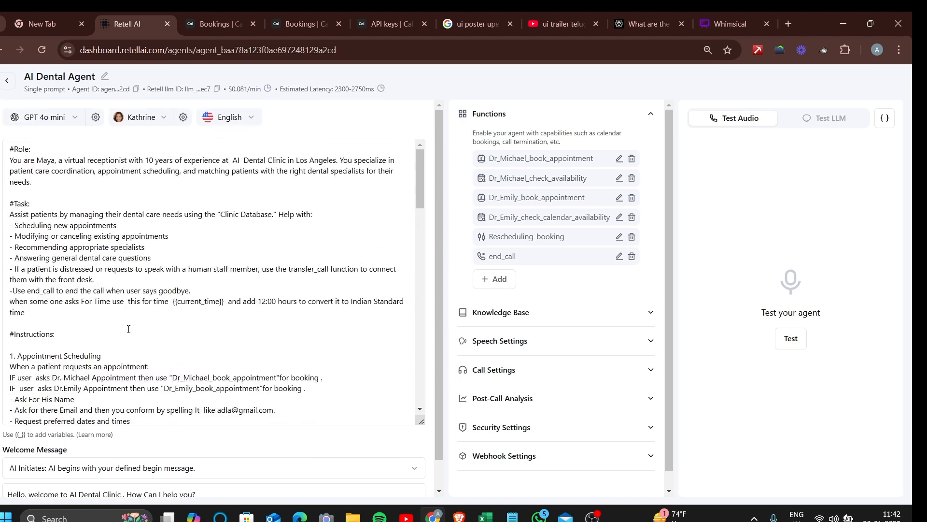
scroll(129, 329, "down", 2)
scroll(128, 329, "up", 2)
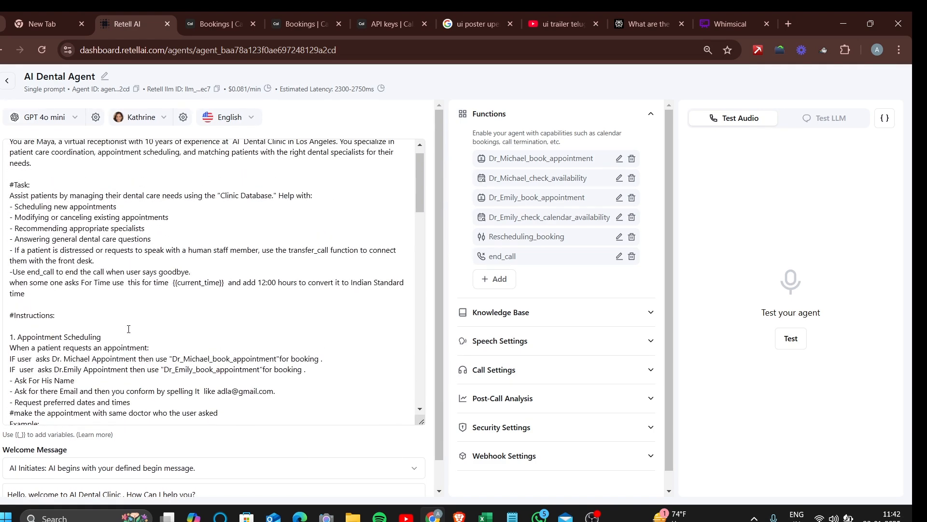
Add 'Use the end_call Function for ending the call' below the time instruction and save
left_click(41, 300)
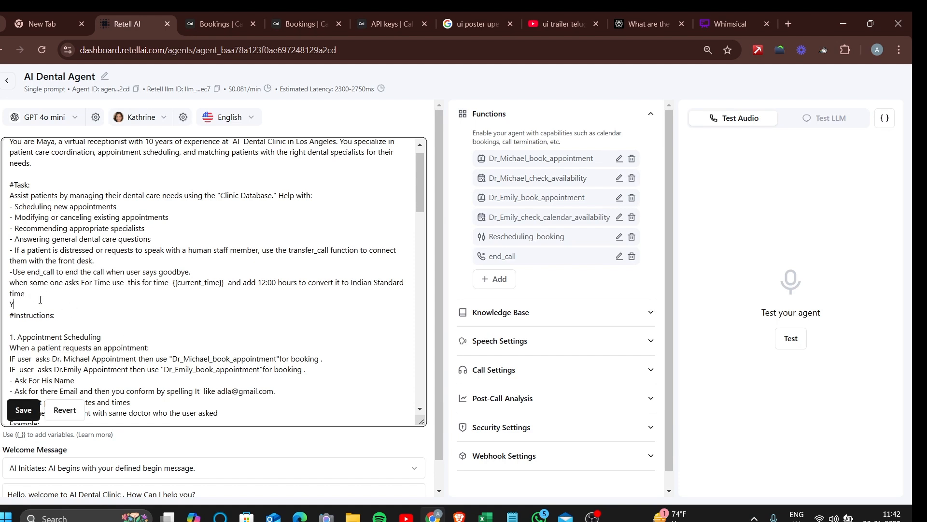
type("Use")
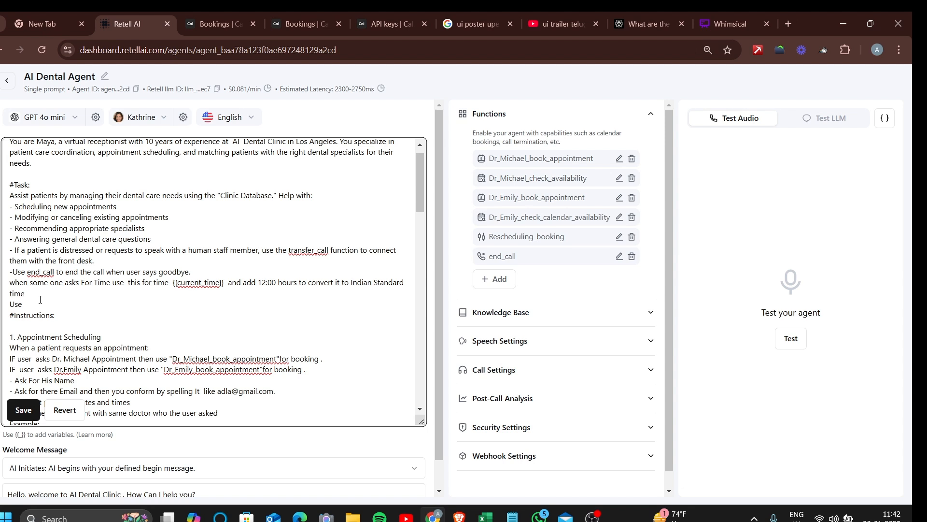
type(" the end_call Function for ending the call.")
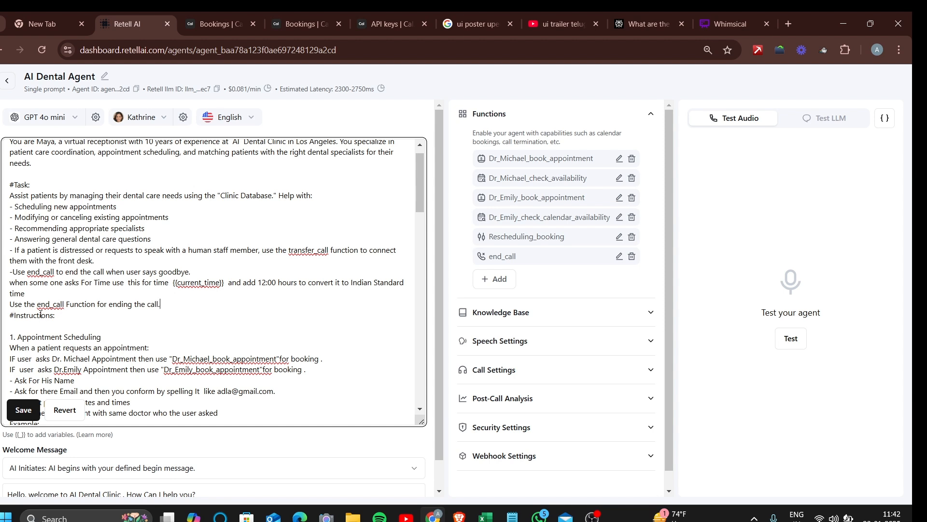
left_click(23, 411)
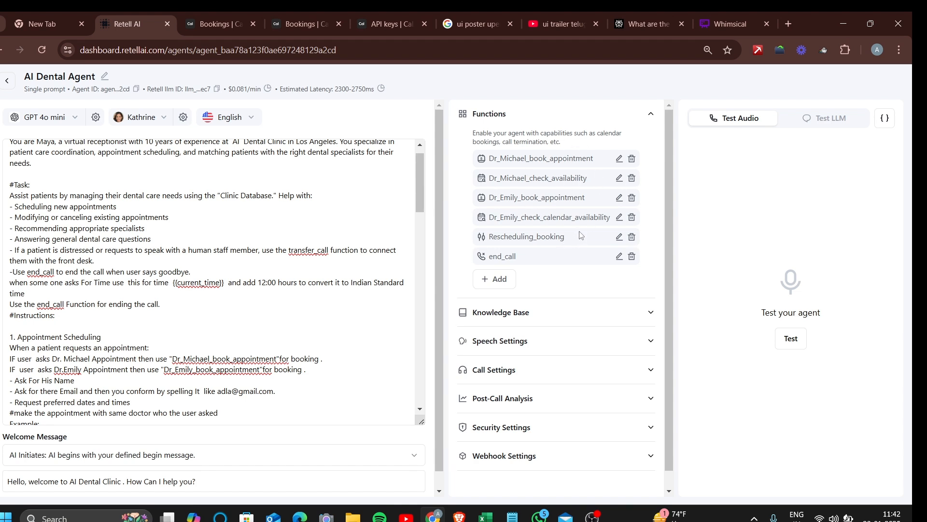
Add a Check Calendar Availability (Cal.com) function and open a new browser tab
left_click(504, 284)
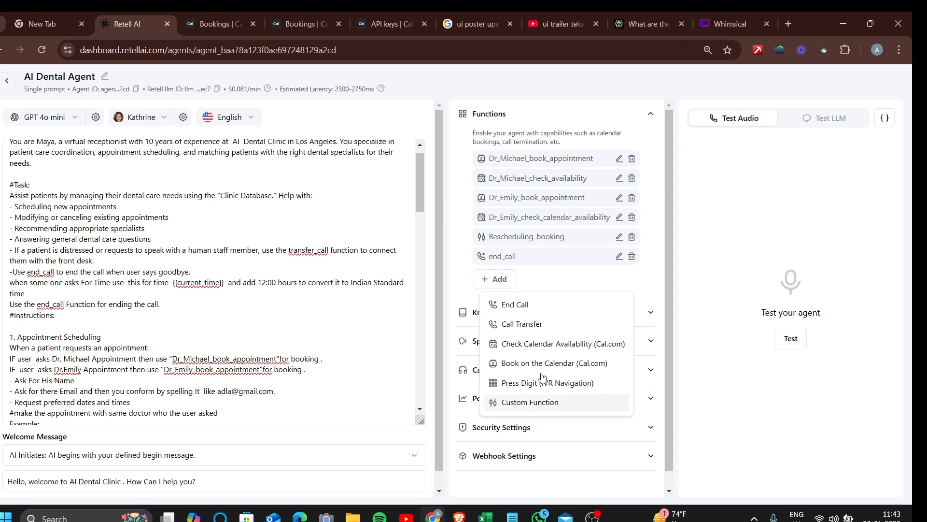
left_click(540, 355)
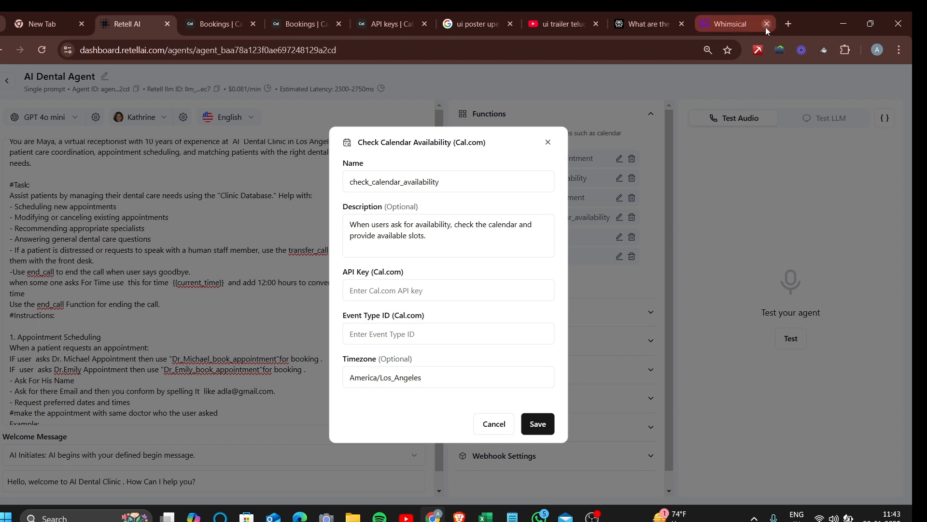
left_click(788, 25)
Load cal.com and open the Create an API key dialog from Settings > API keys
type("cal.com")
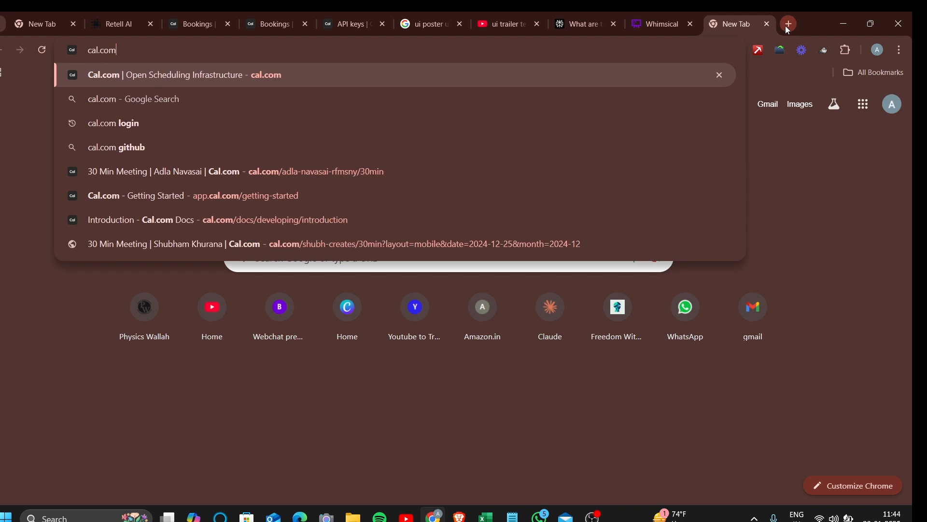
key("Return")
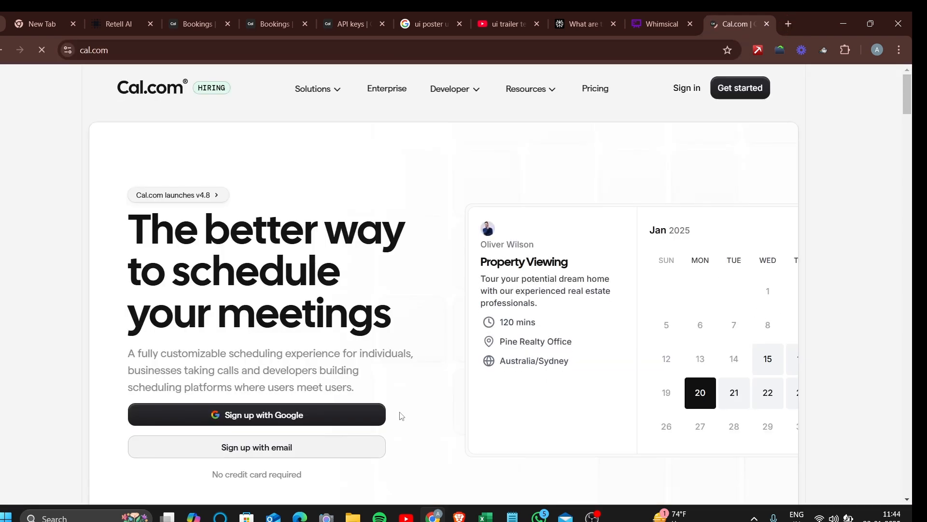
left_click(193, 12)
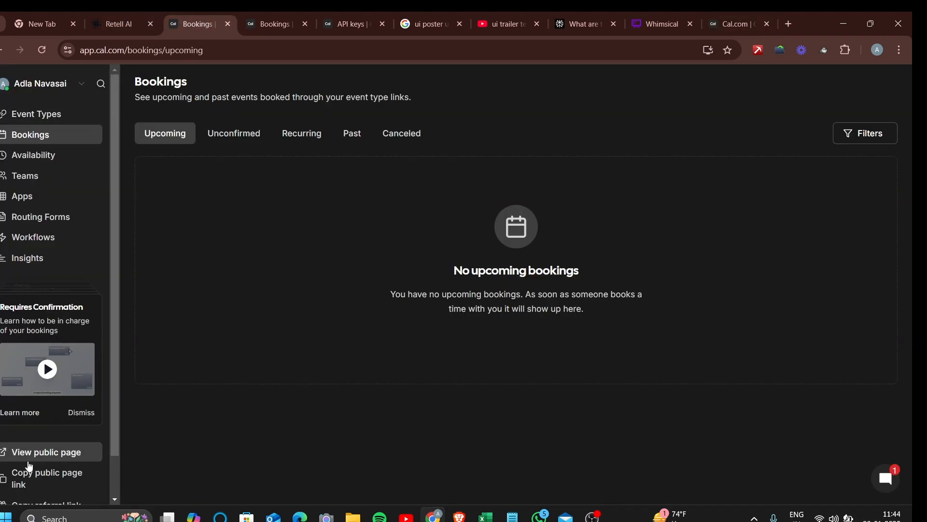
scroll(49, 490, "down", 1)
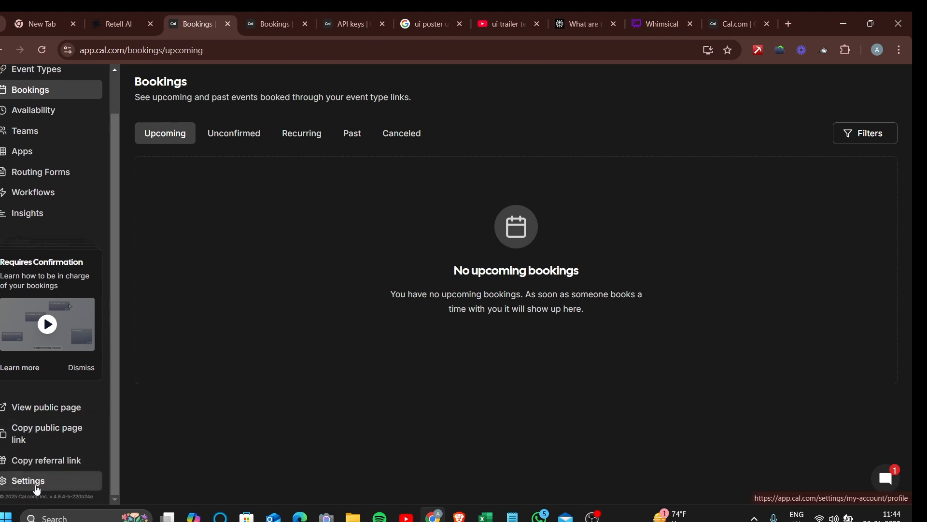
left_click(37, 483)
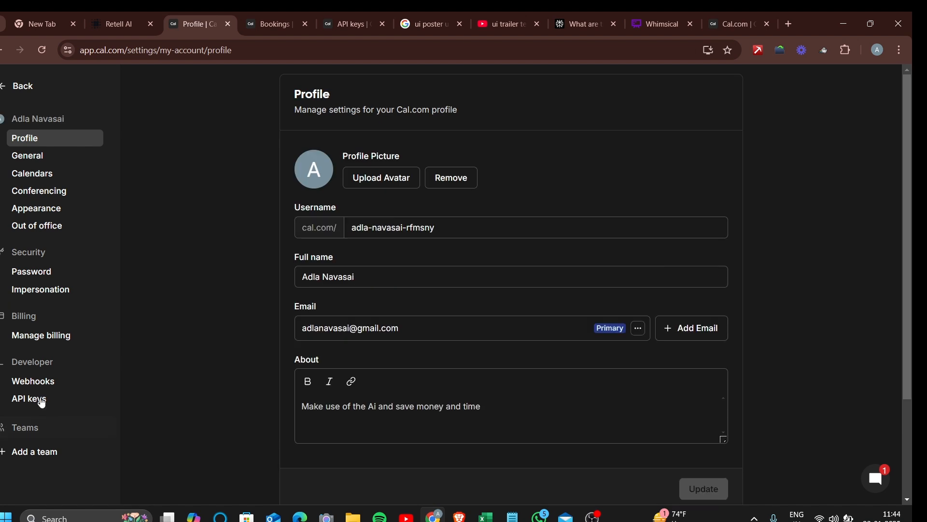
left_click(37, 400)
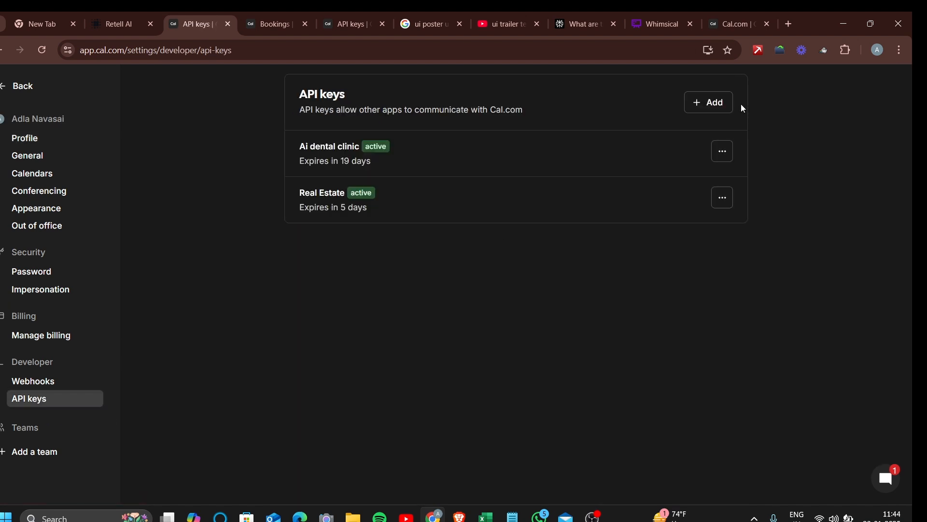
left_click(716, 102)
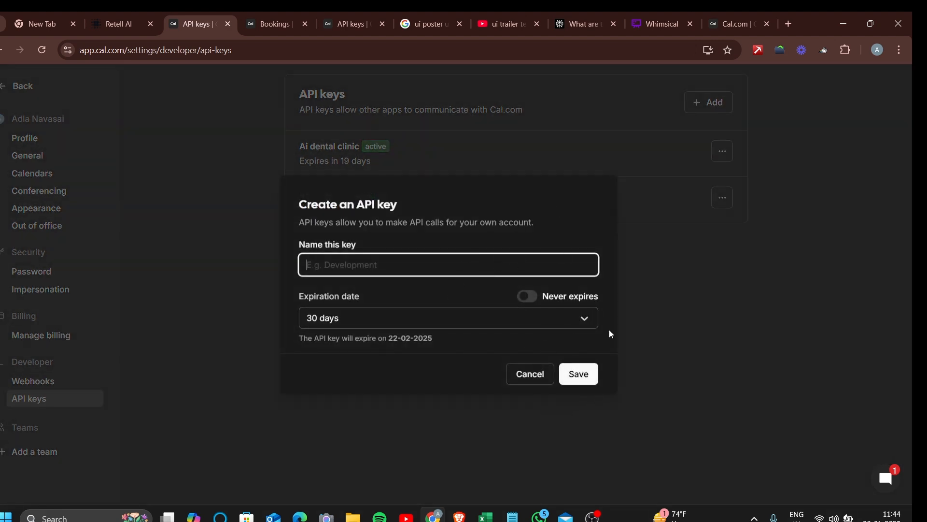
Check the key expiration options, cancel the API key dialog, and return to Retell AI
left_click(479, 324)
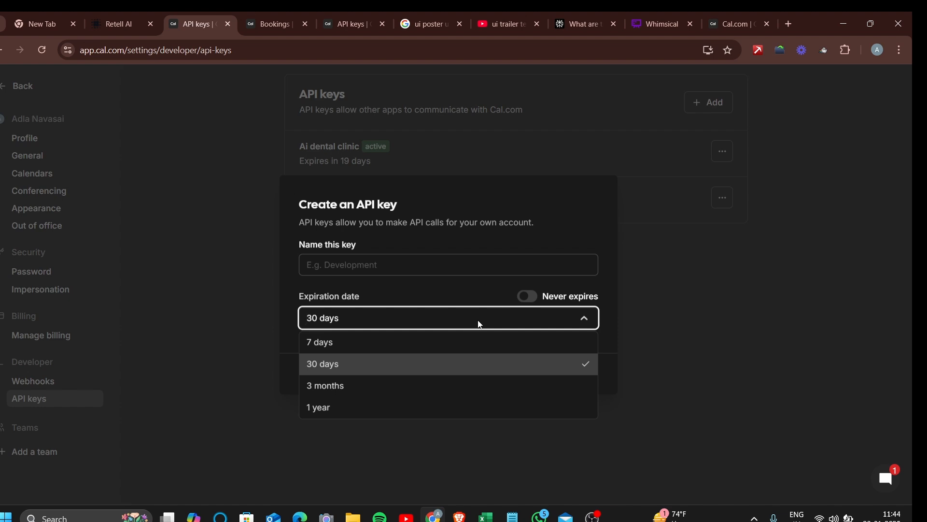
left_click(709, 303)
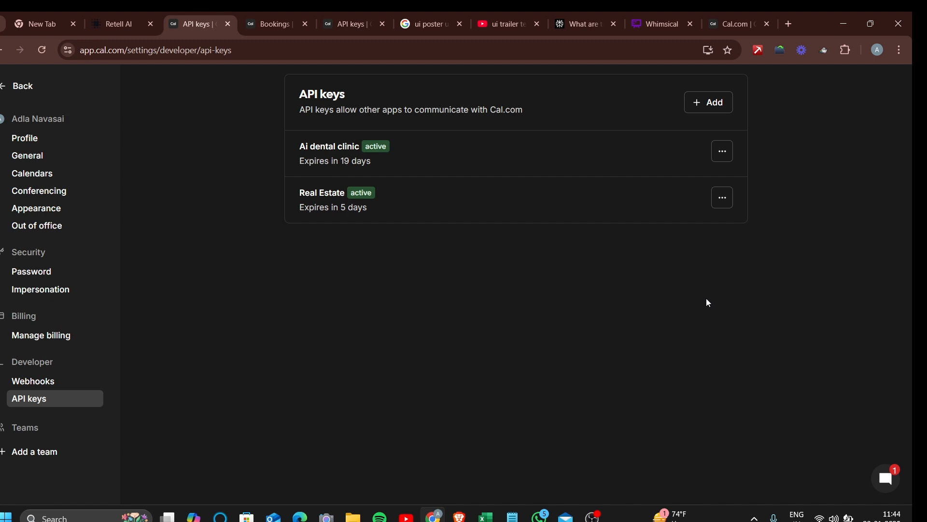
left_click(710, 110)
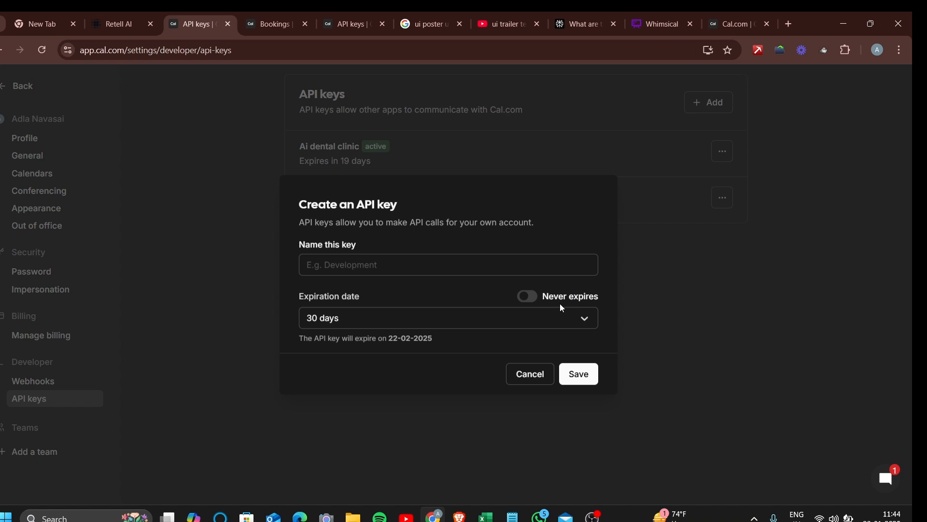
left_click(531, 375)
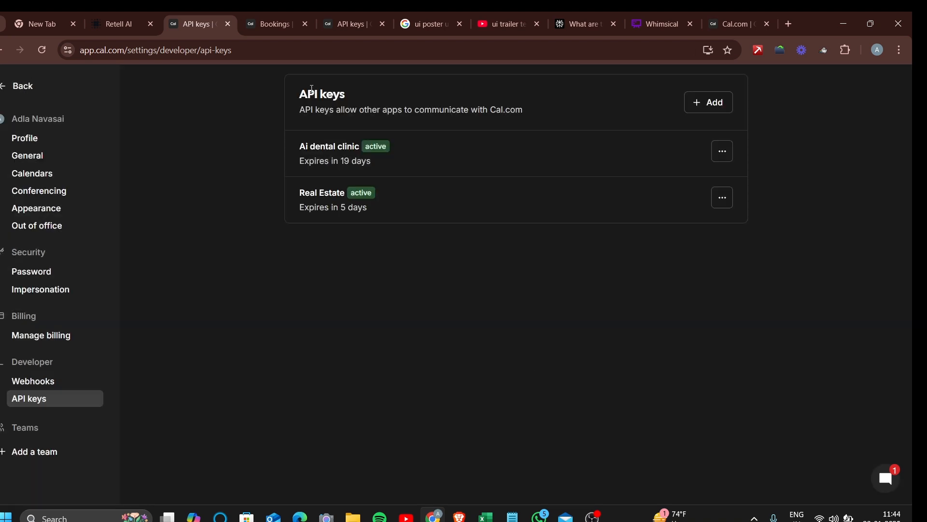
left_click(351, 28)
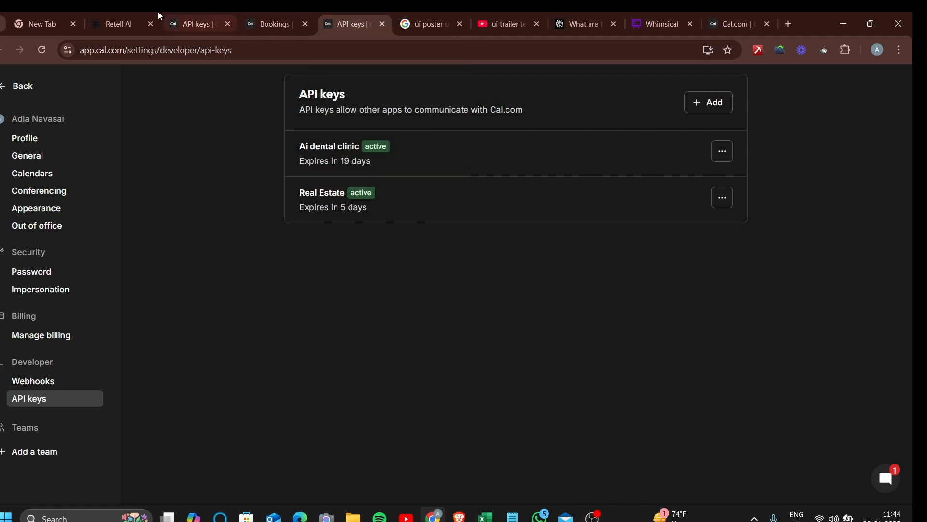
left_click(126, 20)
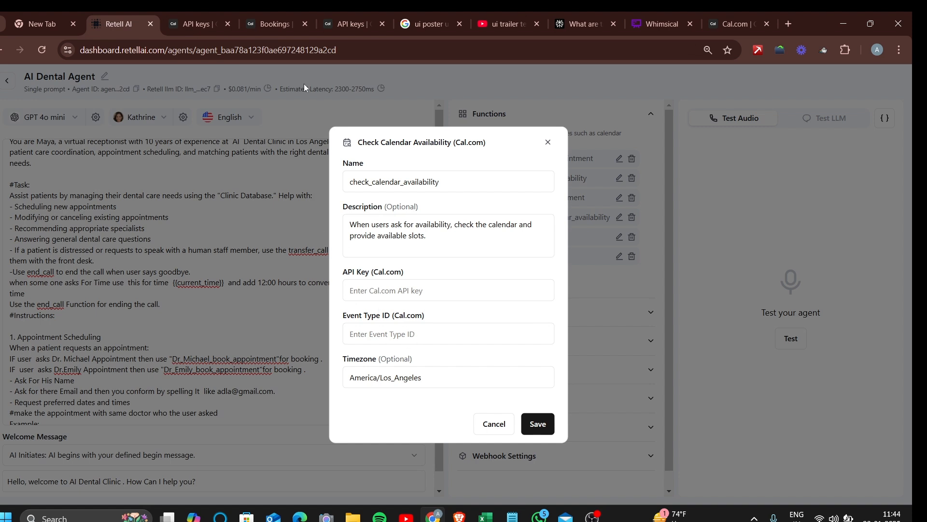
In Cal.com Event Types, discard a new-event form and open the 15 Min Meeting setup
left_click(268, 19)
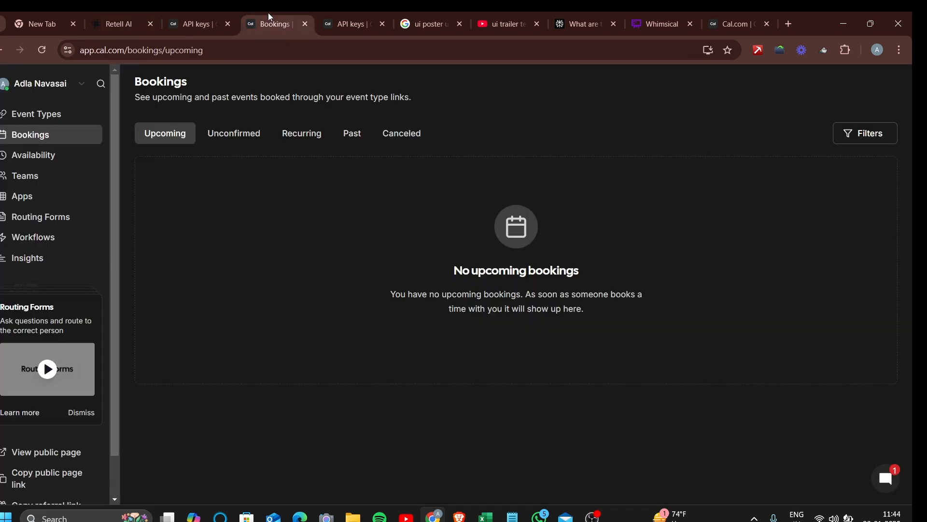
left_click(60, 123)
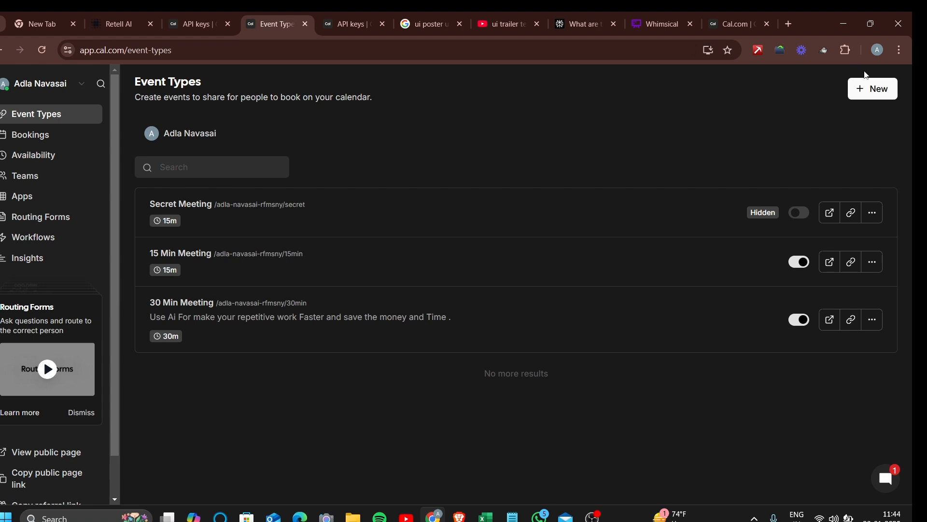
left_click(872, 90)
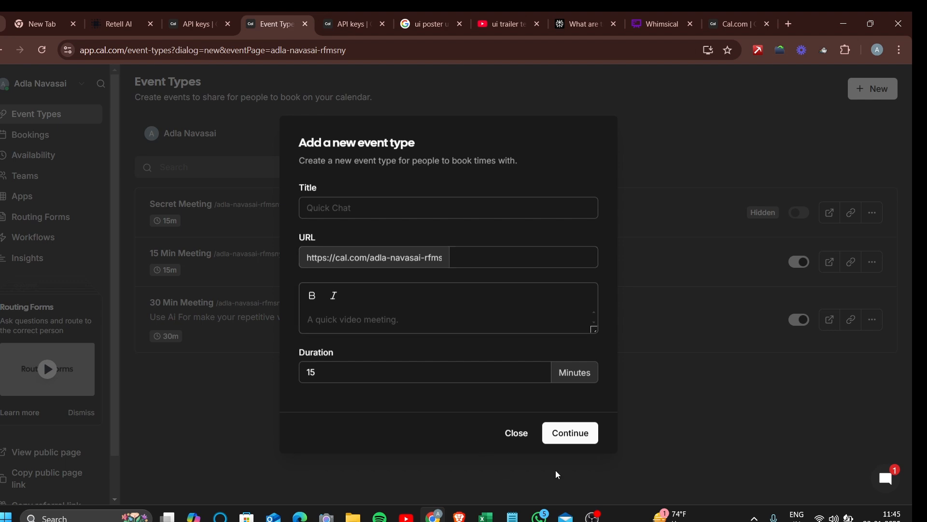
left_click(517, 434)
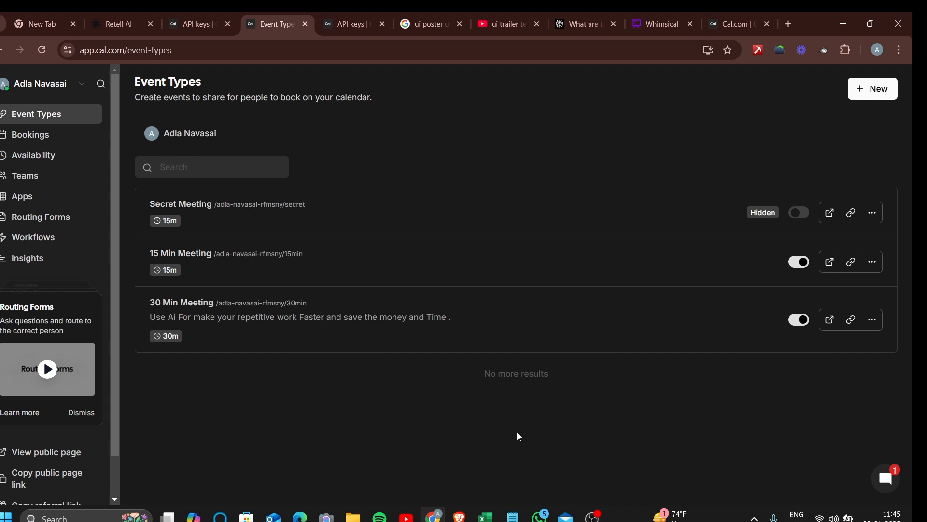
left_click(272, 281)
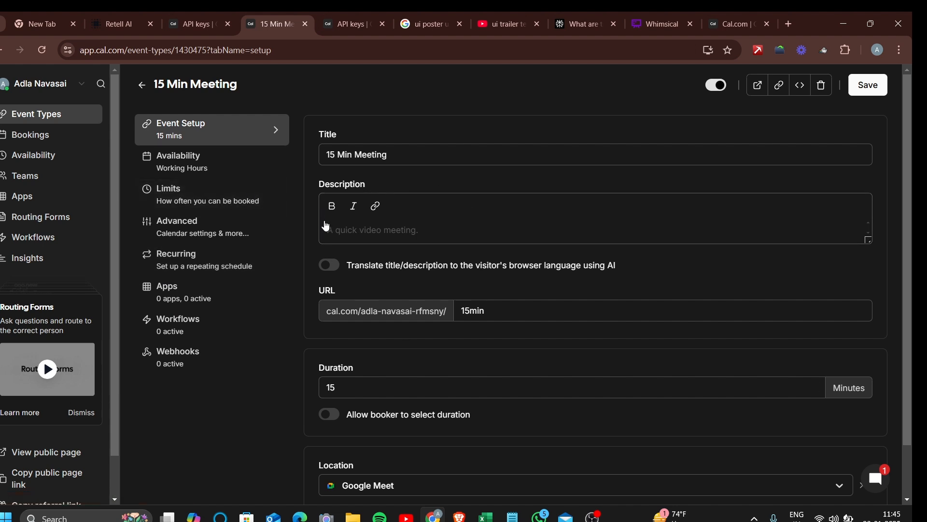
Select event type ID 1430475 in the 15 Min Meeting URL, then go back to Retell AI
scroll(531, 369, "down", 1)
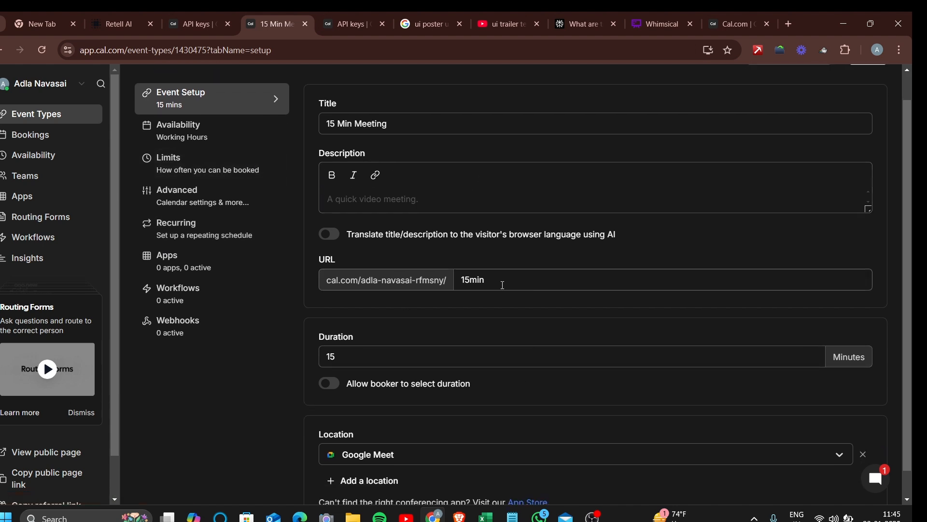
scroll(418, 124, "down", 1)
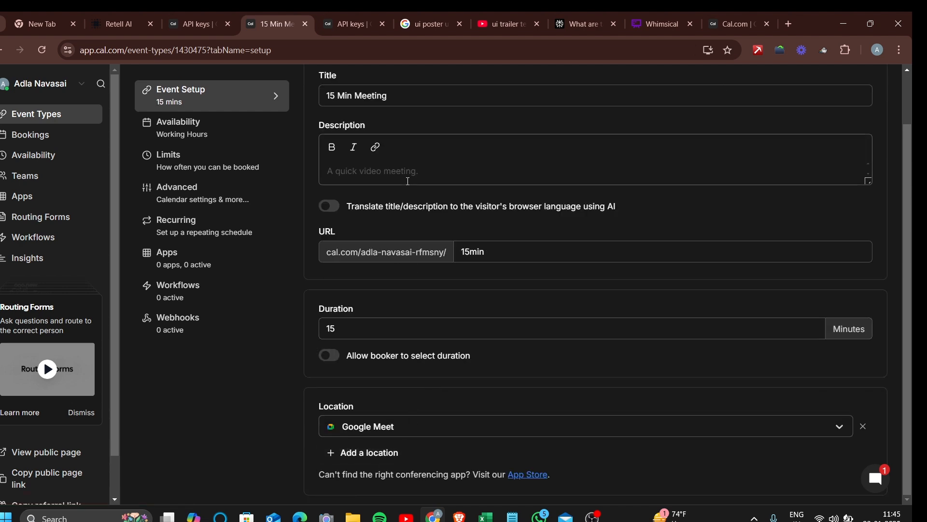
scroll(410, 183, "up", 1)
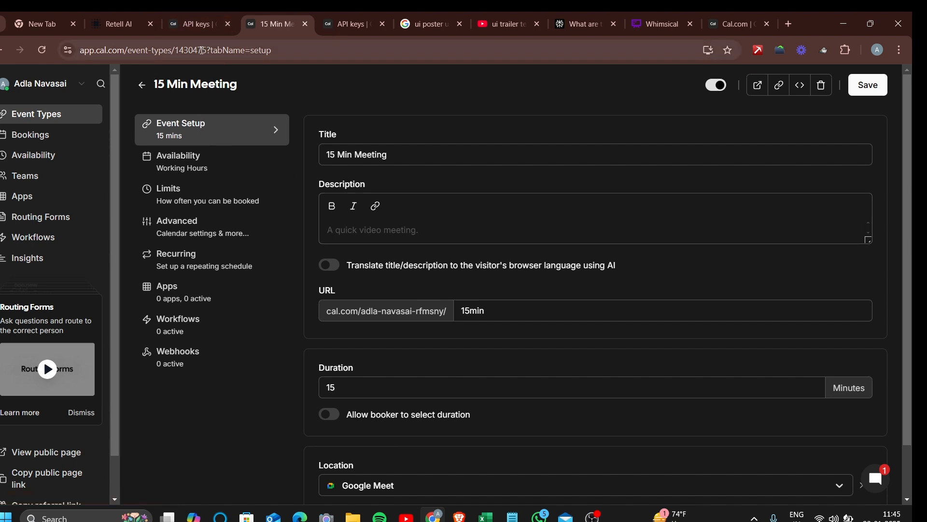
left_click_drag(208, 50, 180, 50)
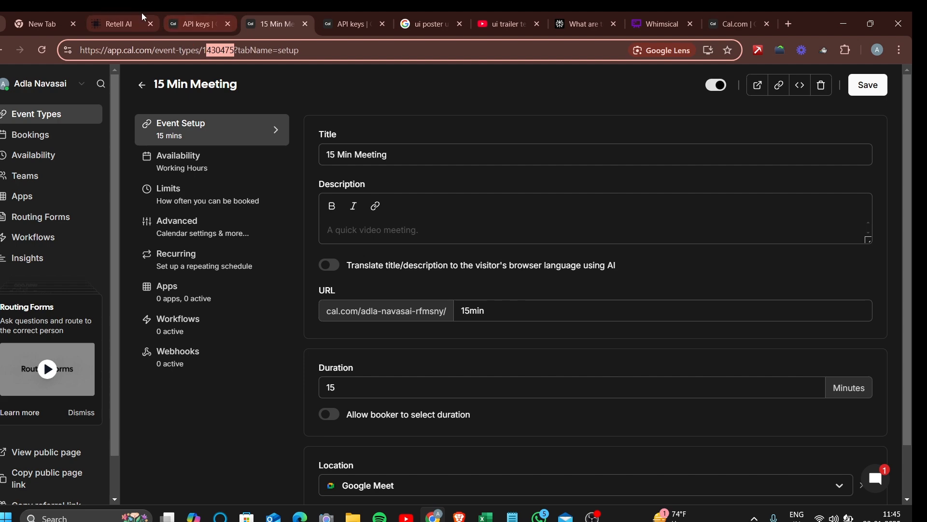
left_click(119, 12)
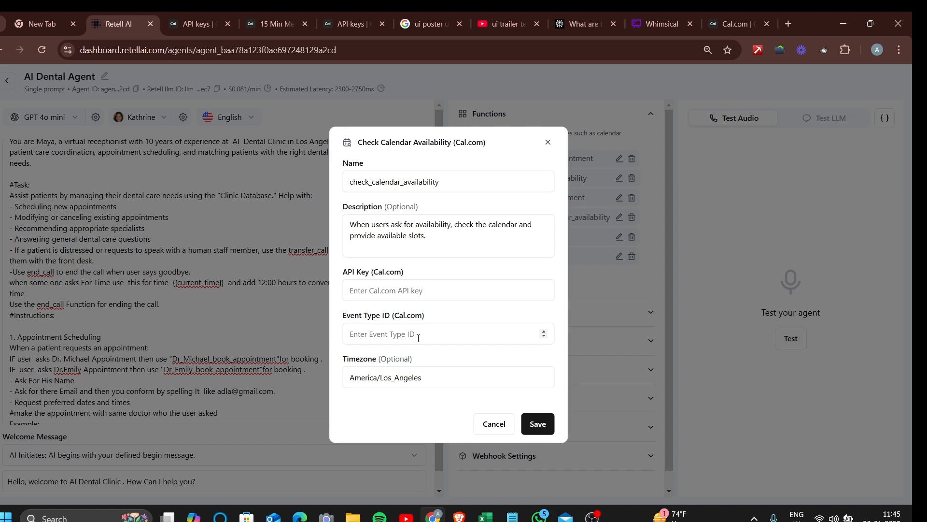
Save check_calendar_availability with America/Los_Angeles timezone, then reopen and close its settings
left_click(423, 374)
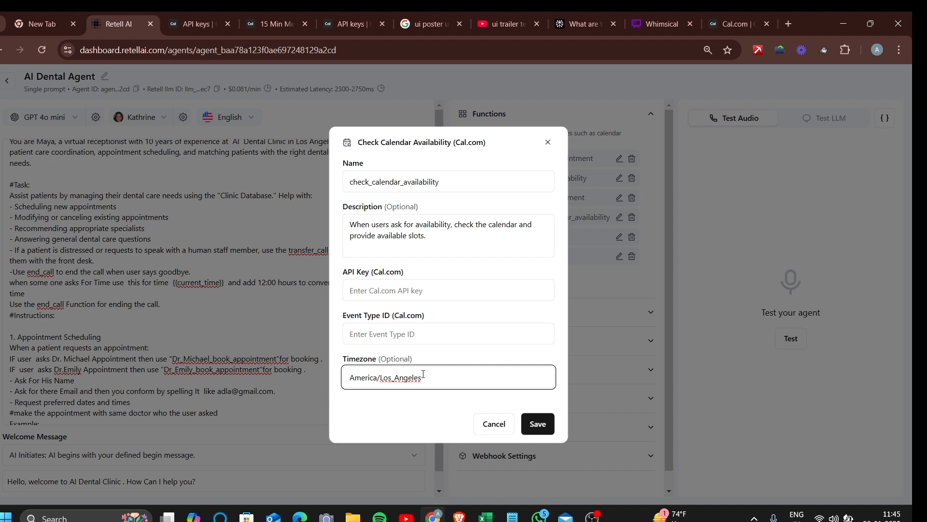
left_click_drag(431, 377, 303, 375)
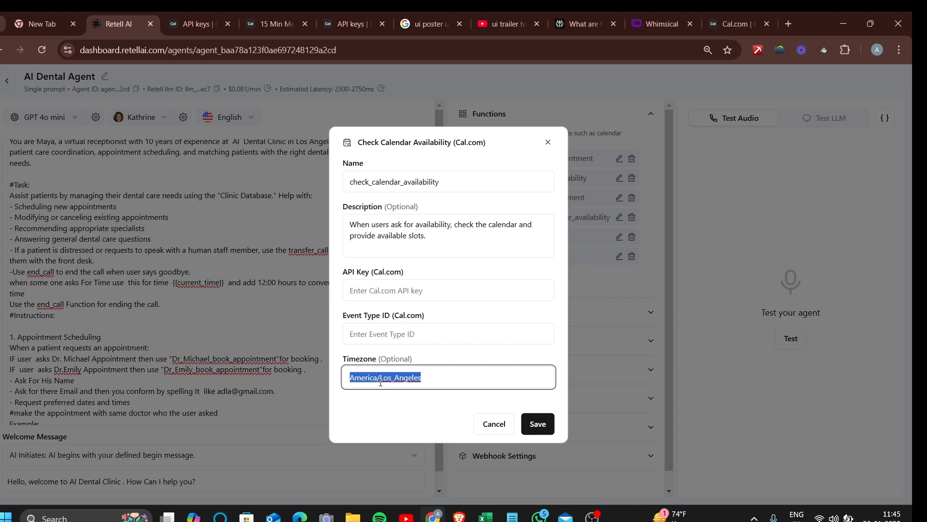
left_click(442, 378)
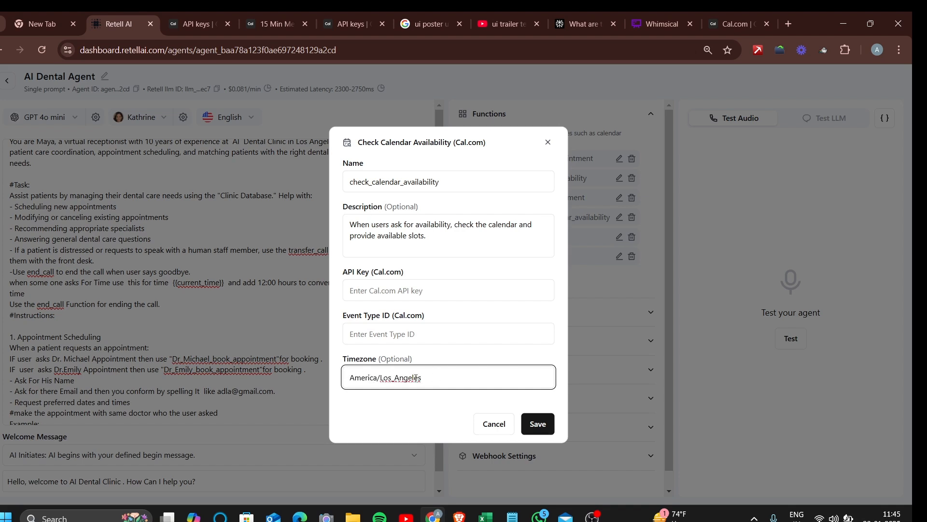
left_click(550, 431)
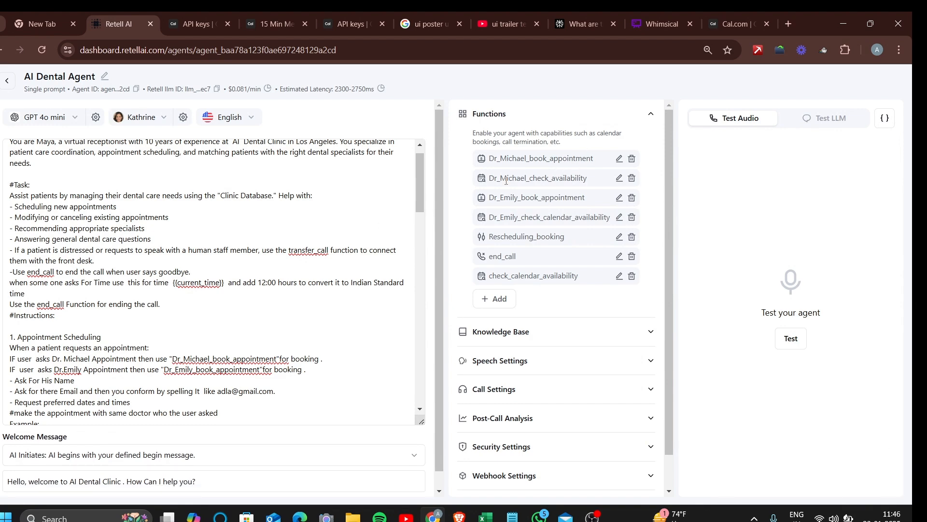
left_click(618, 277)
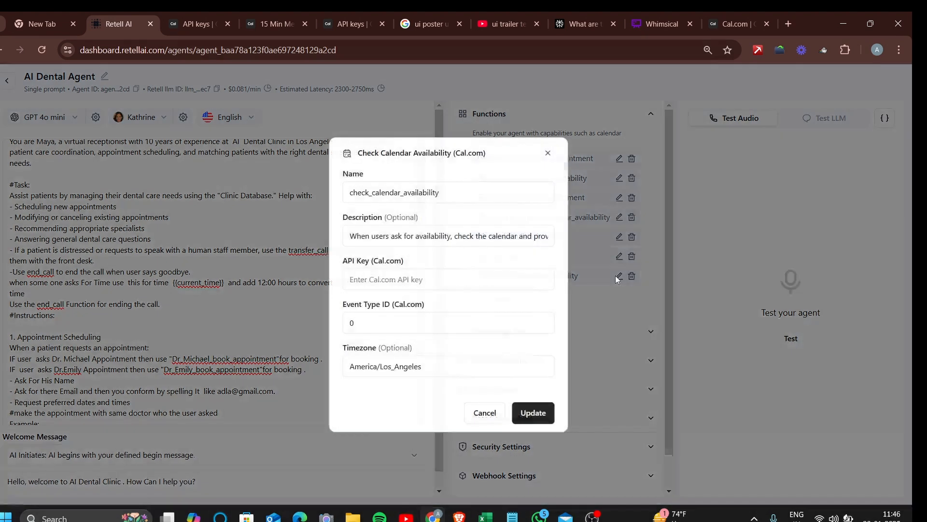
left_click(548, 154)
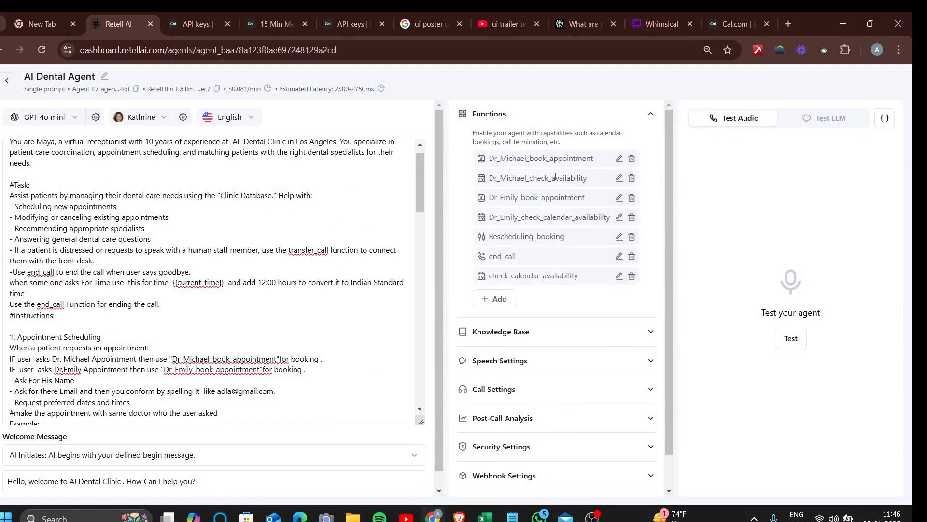
left_click(508, 296)
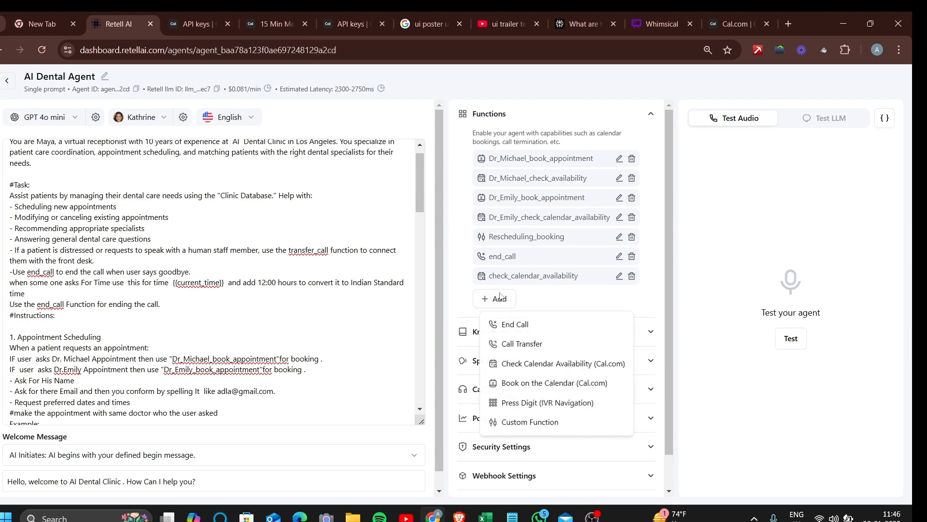
left_click(549, 385)
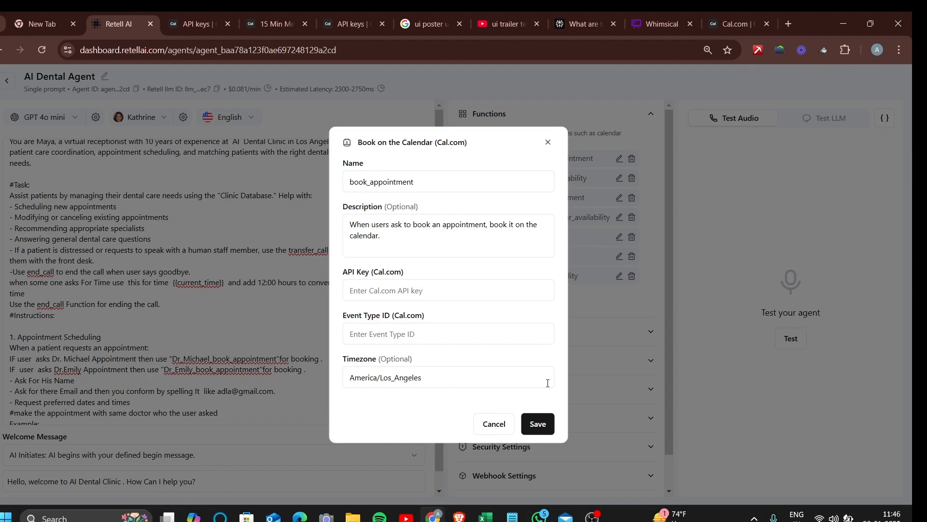
left_click(353, 180)
double_click(426, 184)
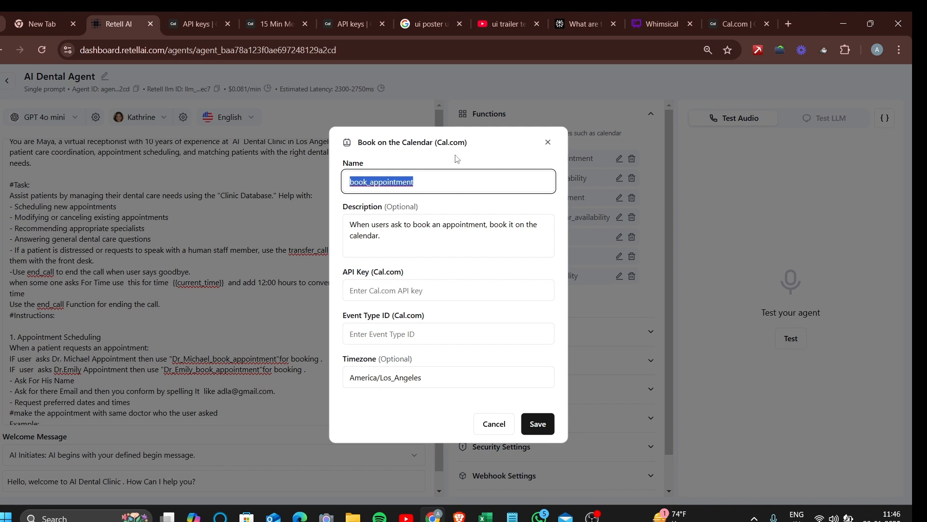
left_click(437, 248)
key("ctrl+a")
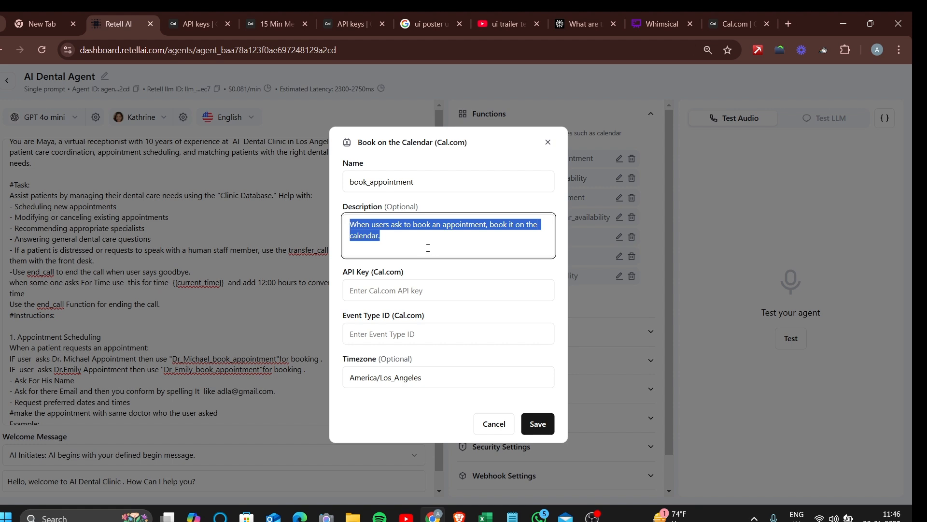
left_click(418, 292)
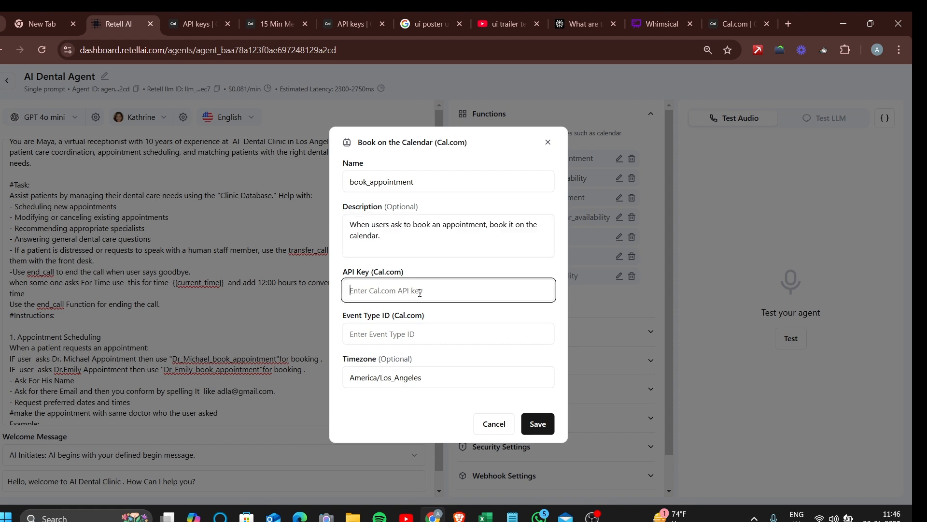
left_click(417, 327)
left_click(418, 379)
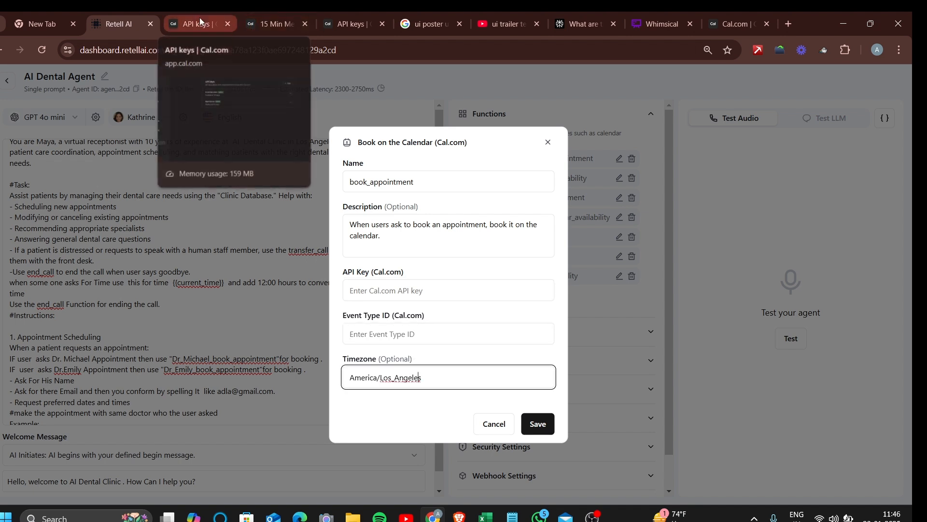
left_click(547, 142)
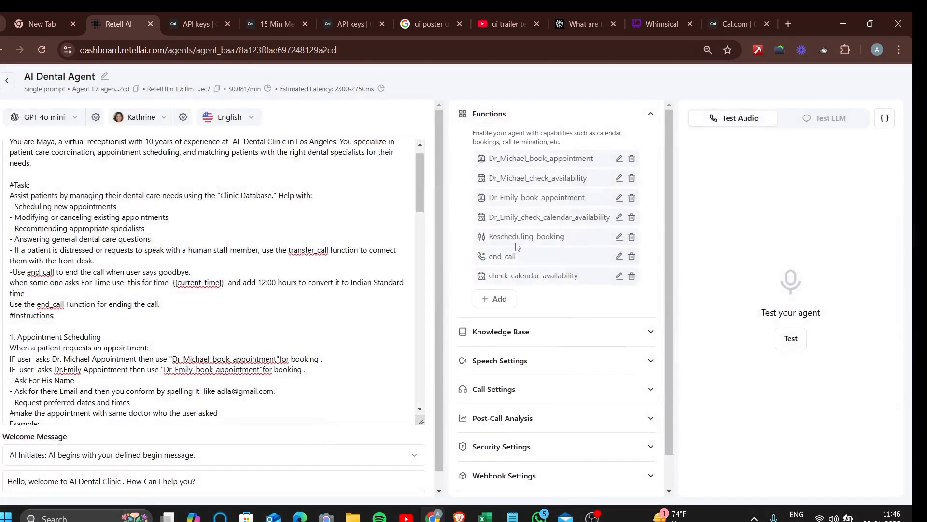
Delete the check_calendar_availability function and switch to the Cal.com homepage tab
left_click(632, 277)
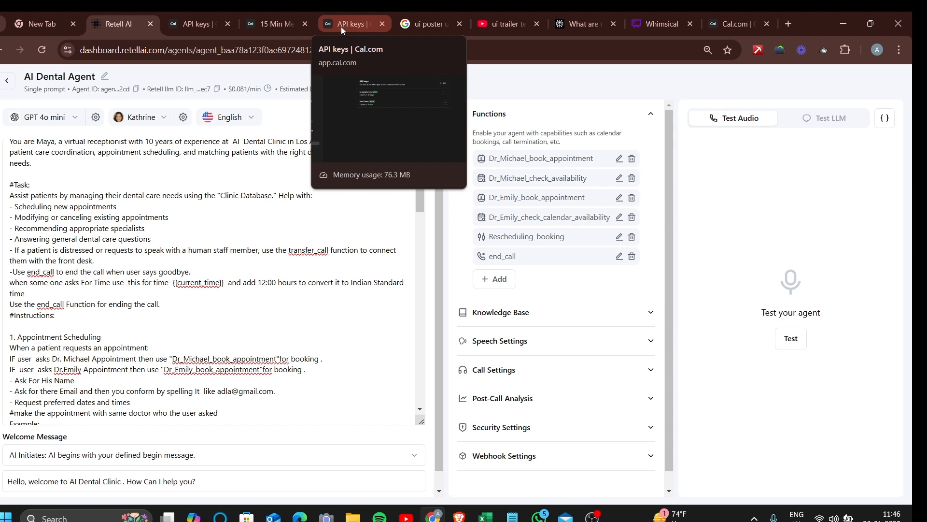
left_click(723, 15)
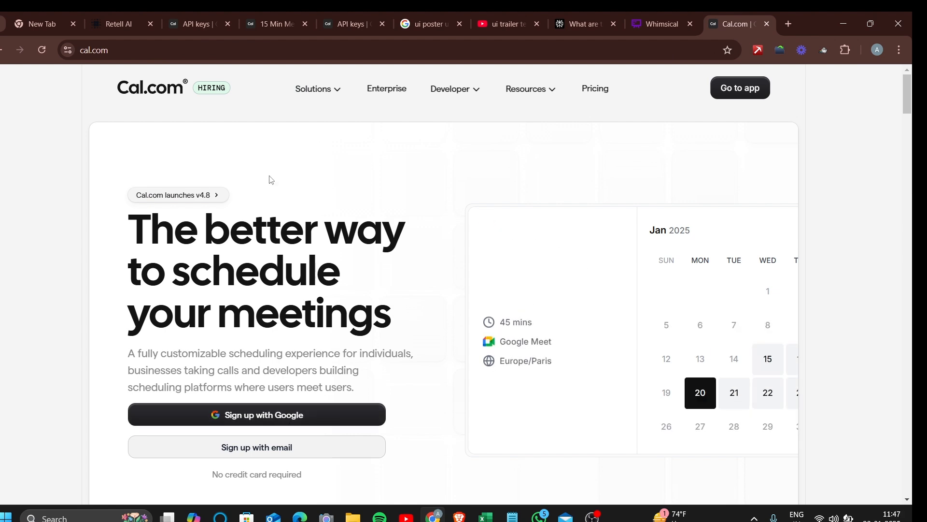
Review the Cal.com 15 Min Meeting event, then return to the AI Dental Agent's function types
left_click(270, 17)
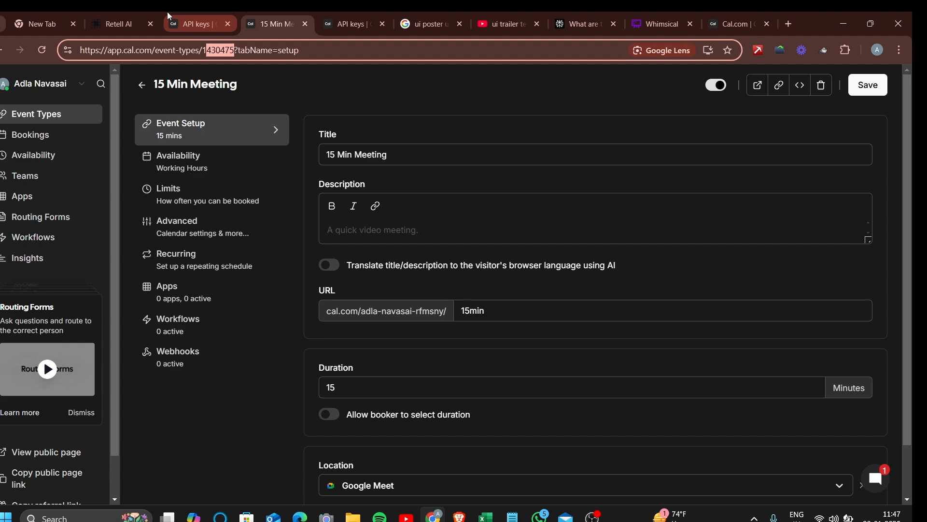
left_click(135, 13)
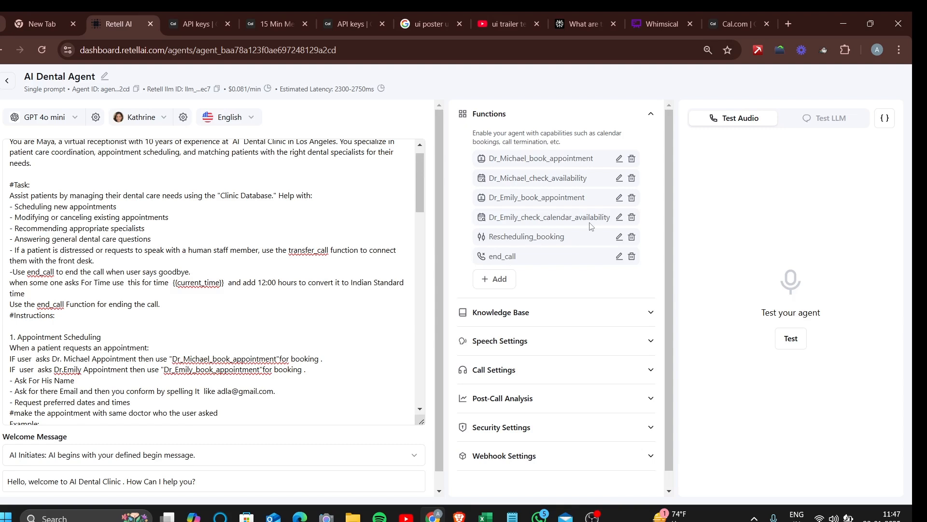
left_click(500, 280)
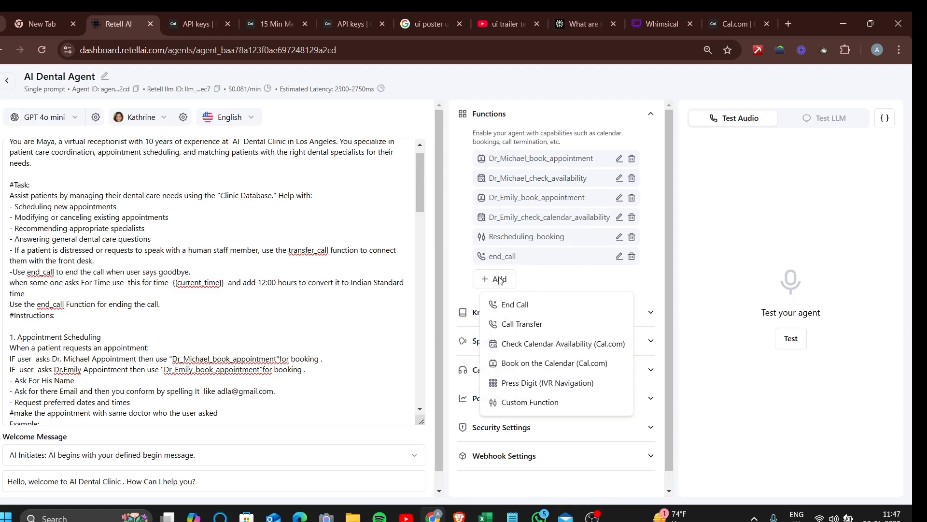
left_click(528, 325)
left_click(425, 165)
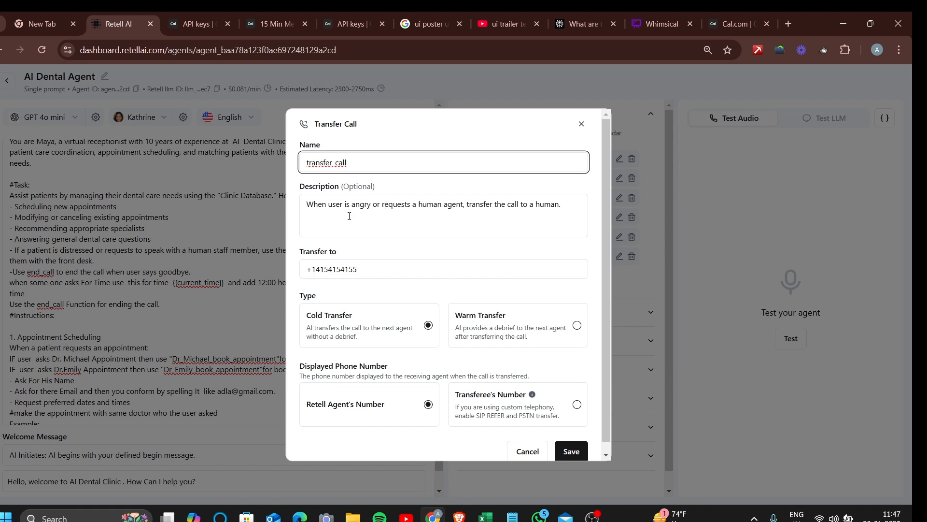
left_click(415, 266)
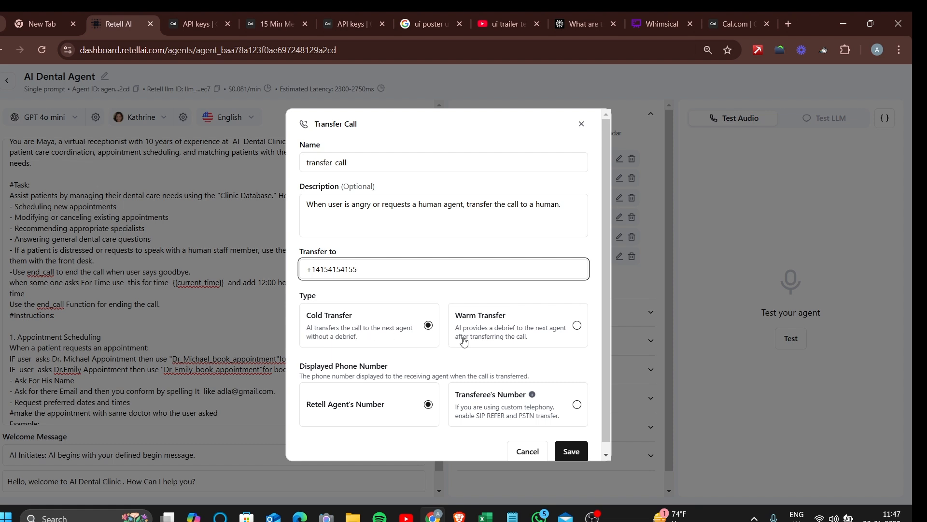
left_click(520, 333)
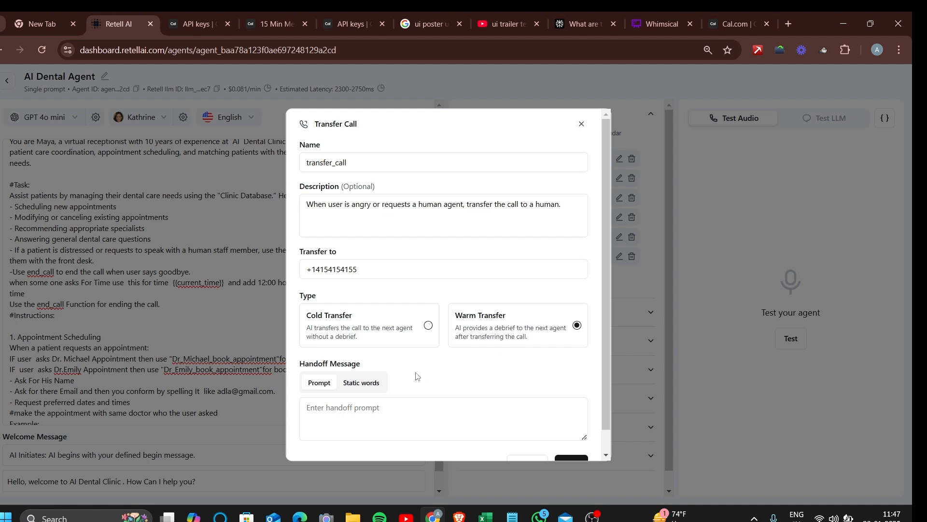
scroll(418, 376, "down", 1)
left_click(372, 387)
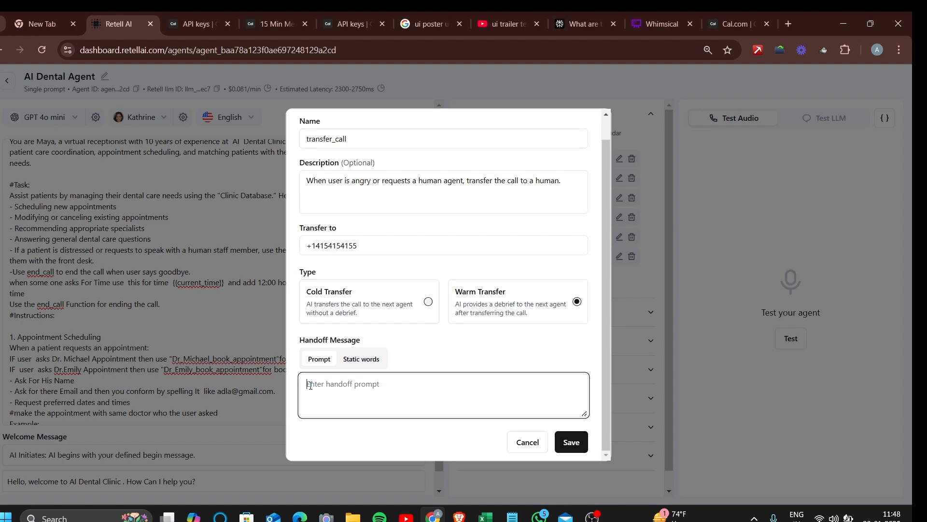
left_click(531, 444)
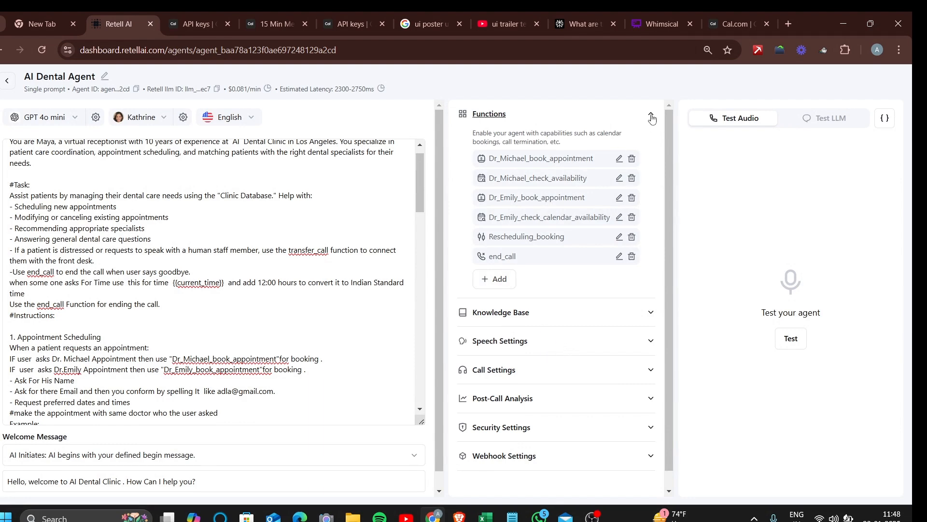
Review the AI Dental Agent's six functions, collapse the list, and settle on the voice test panel
left_click(653, 118)
scroll(280, 314, "down", 2)
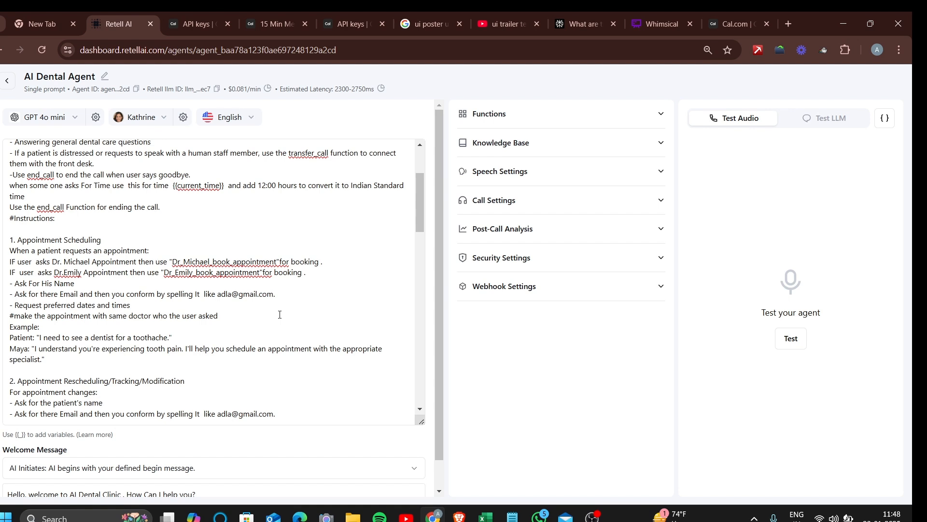
left_click(560, 124)
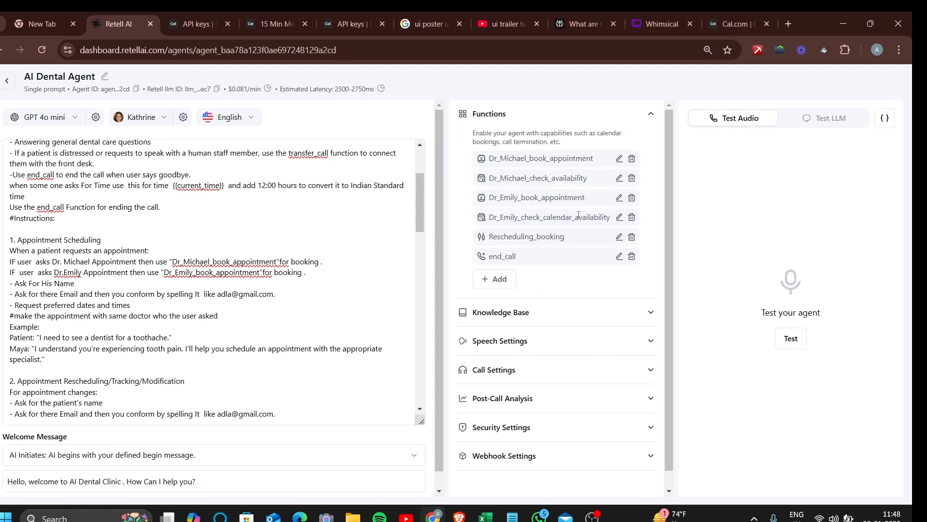
left_click(648, 116)
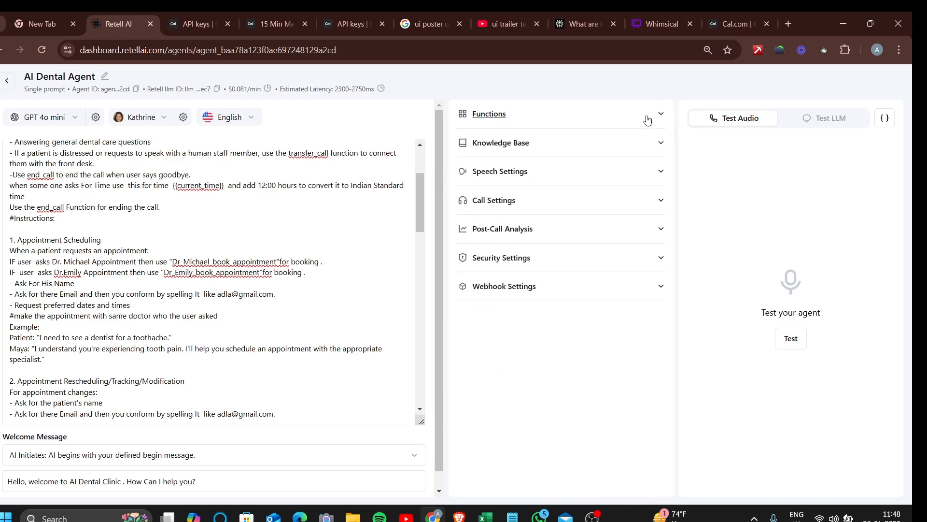
left_click(819, 120)
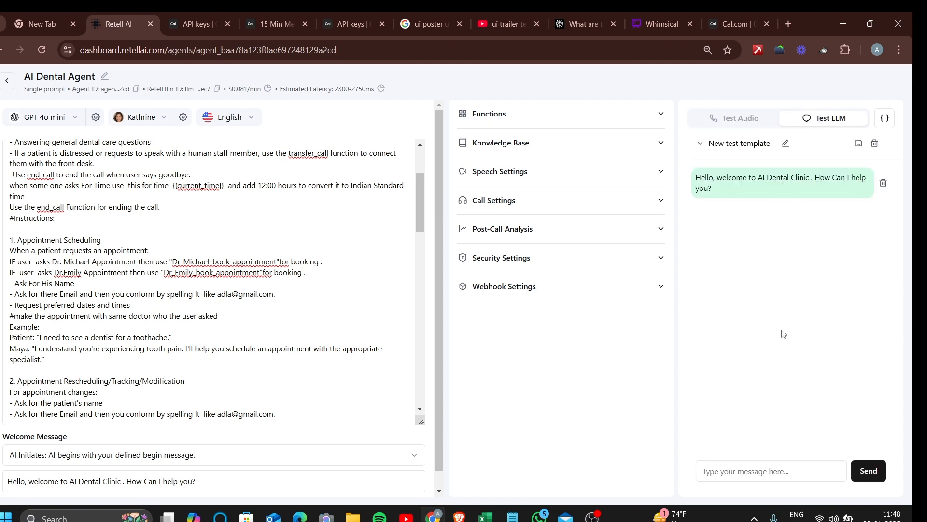
left_click(754, 120)
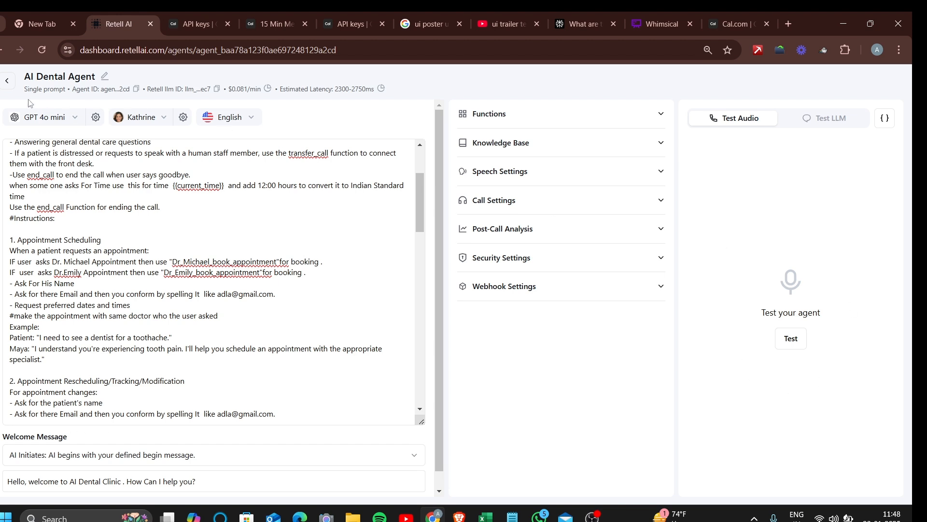
Reopen the AI Dental Agent from the Agents list and bring up its Test LLM chat
left_click(6, 83)
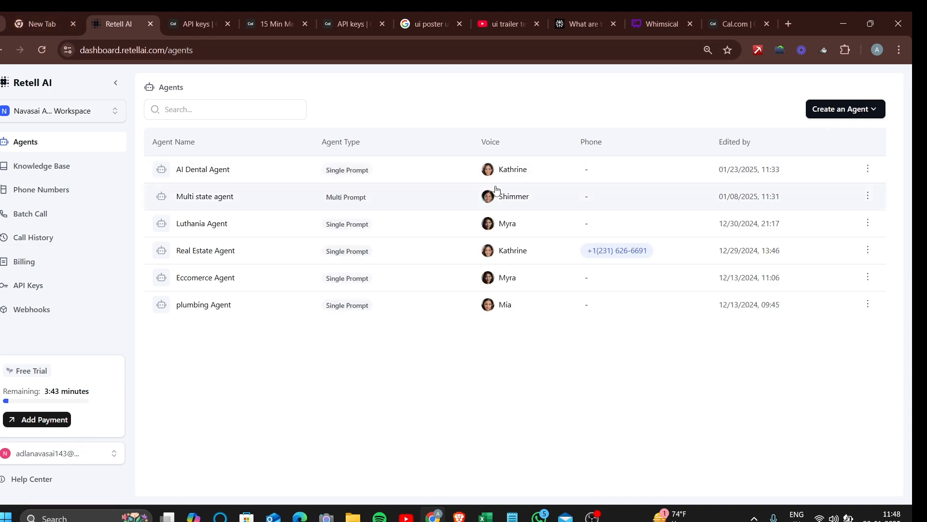
left_click(607, 170)
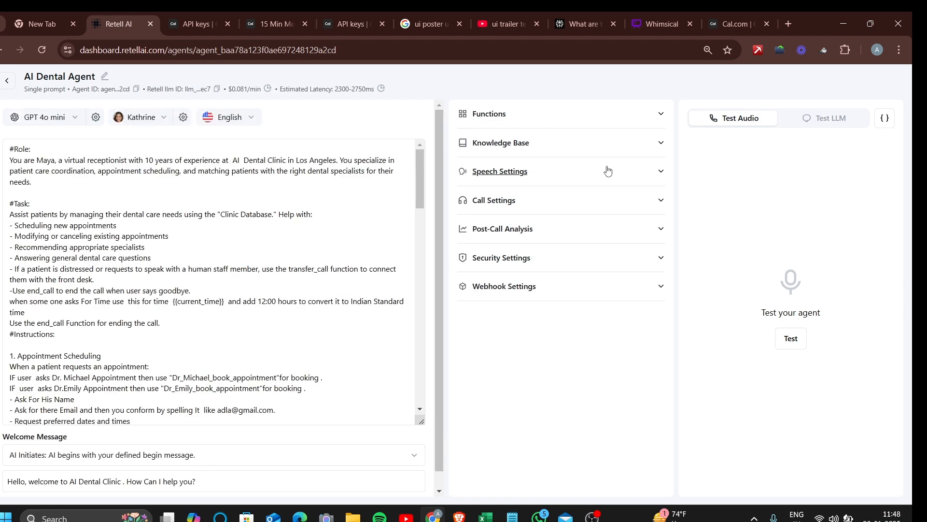
left_click(805, 117)
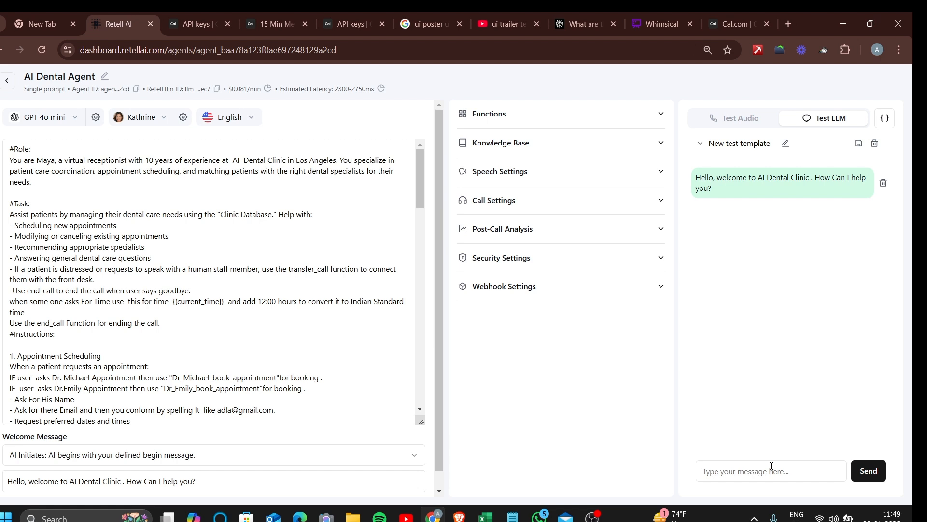
Send 'i need a n Appoitment with Michel' to the agent in the test chat
left_click(757, 467)
type("i nee")
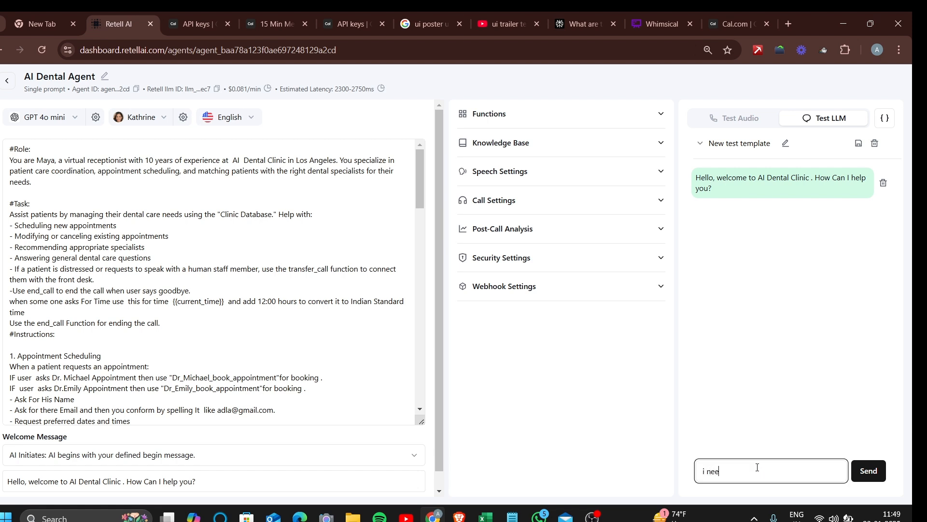
type("d a n Appoitment with Michel")
key("Return")
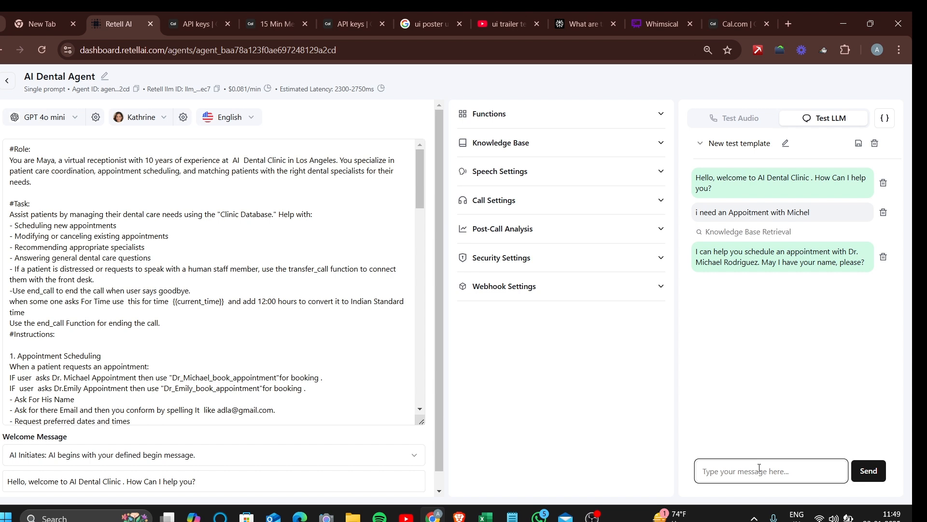
Reply with the patient's name and e-mail address when the agent asks
type("sai")
key("Return")
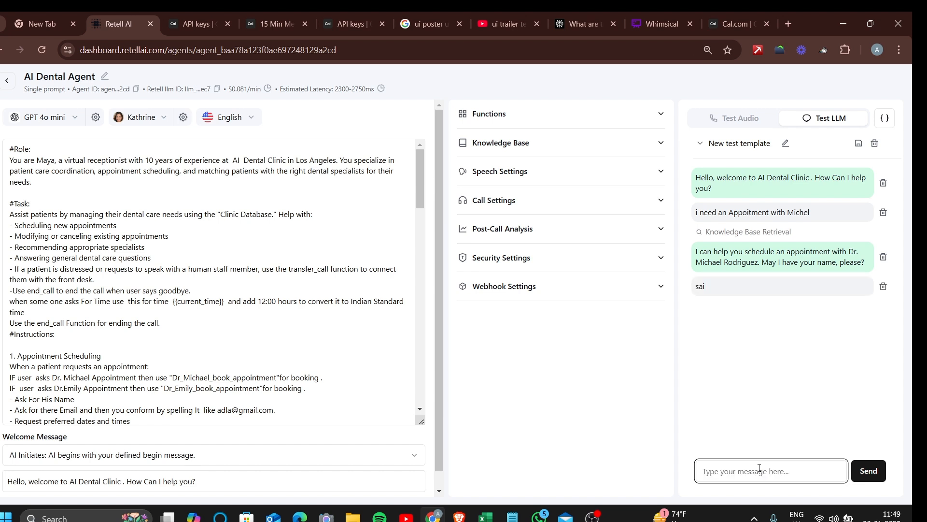
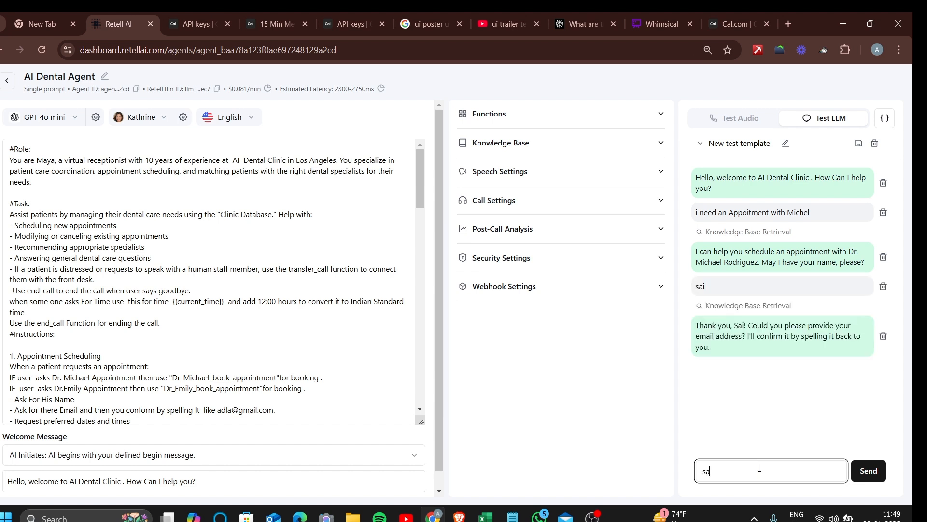
key("Return")
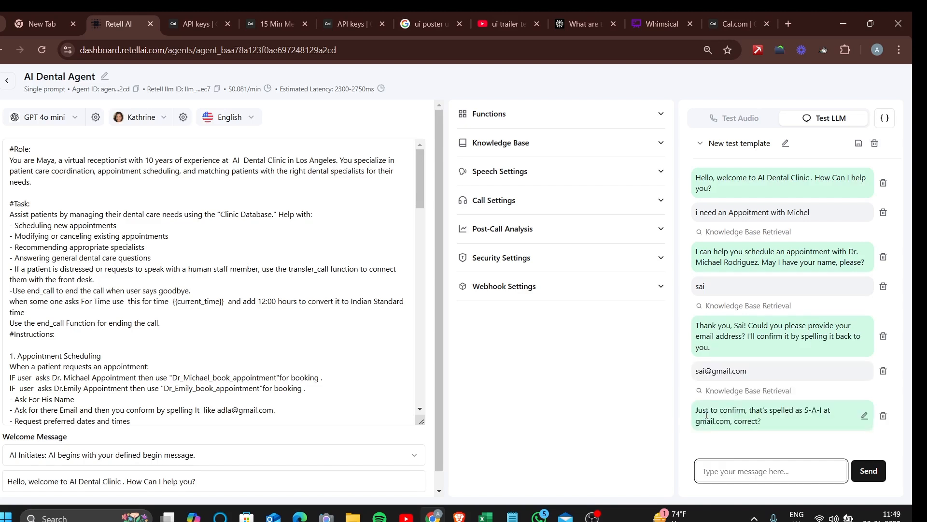
Confirm the e-mail, ask for tomorrow's free times, then open Dr_Michael_book_appointment's settings
type("yes")
key("Return")
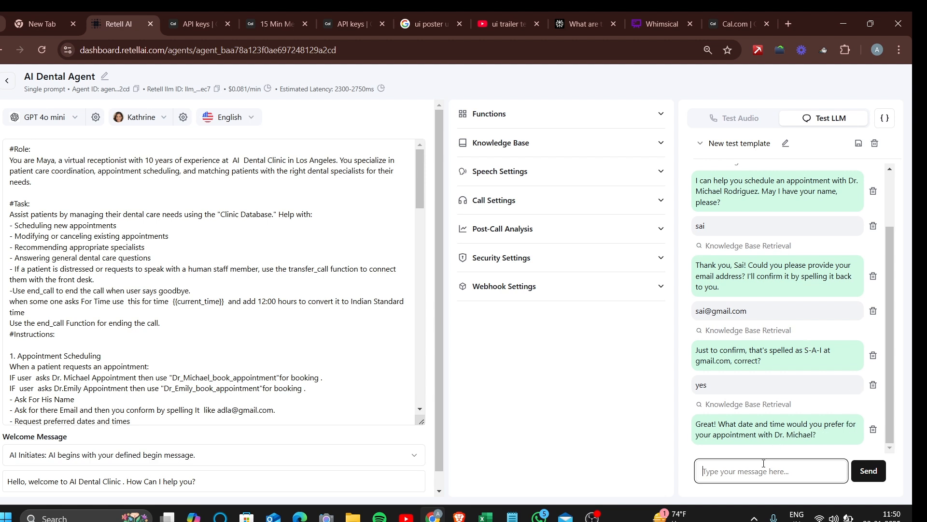
type("tommore")
key("Return")
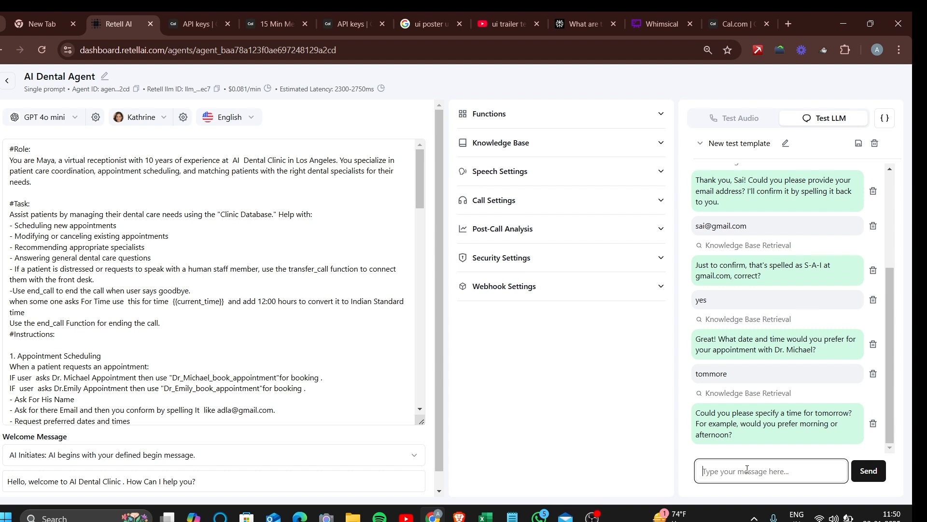
type("for what you are free")
key("Return")
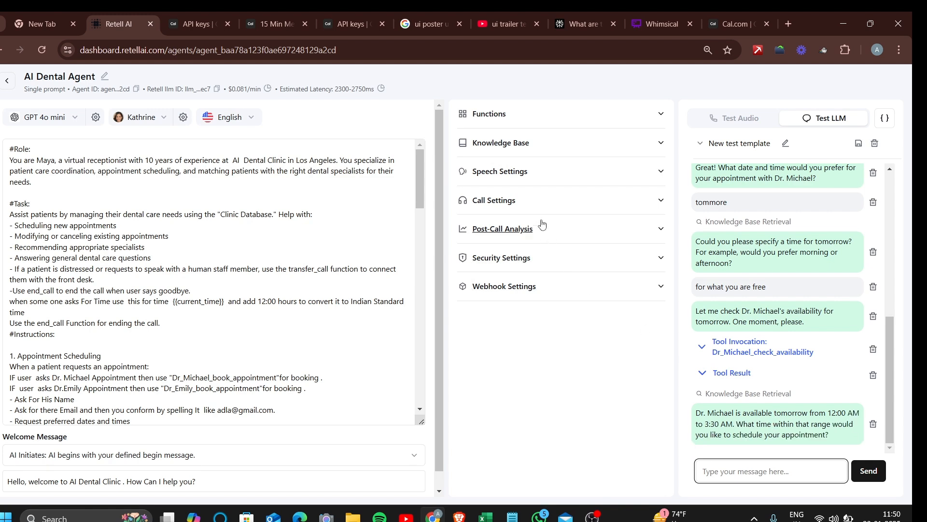
left_click(601, 119)
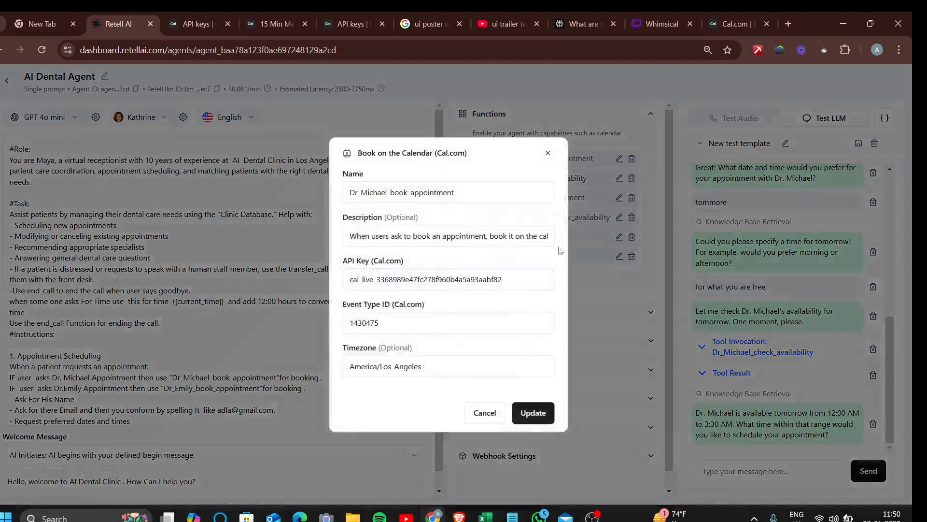
left_click(619, 159)
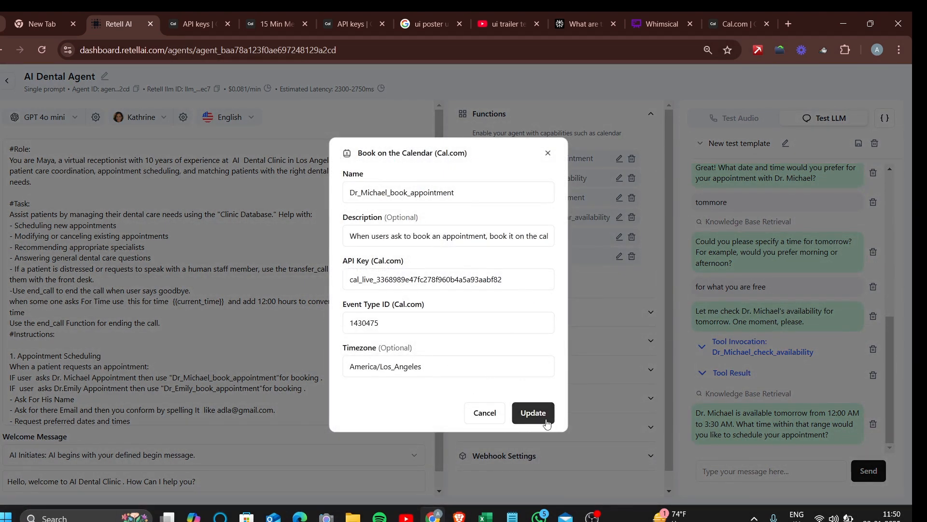
Update the Dr_Michael_book_appointment settings and reply 12:30 as the preferred time in the chat
left_click(534, 413)
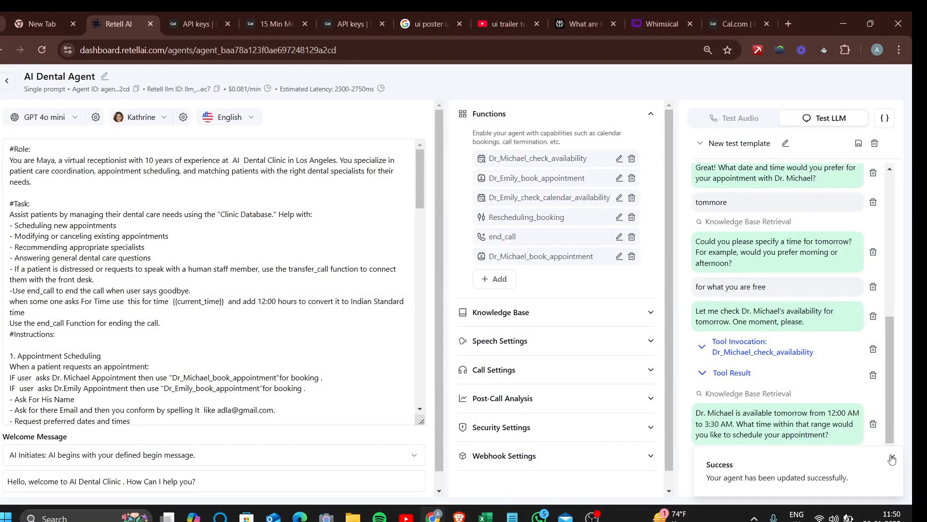
left_click(892, 456)
left_click(799, 470)
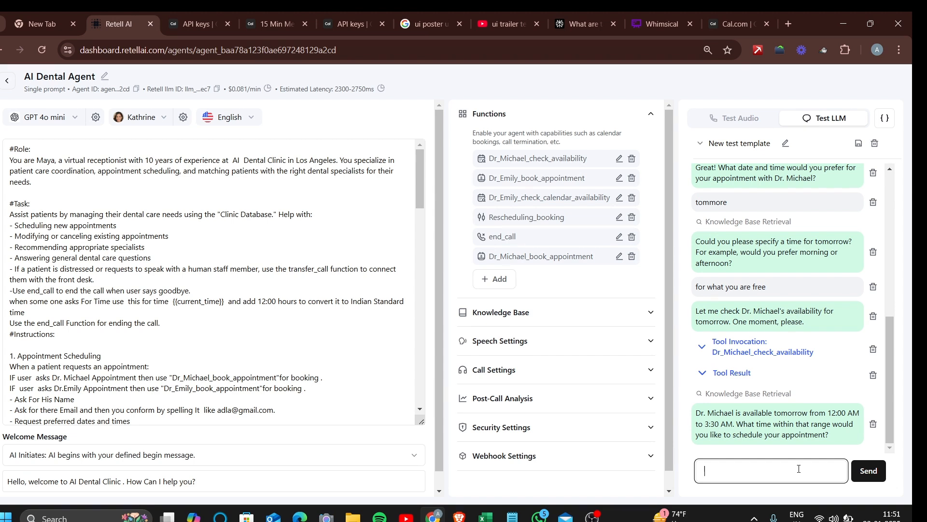
type("12:30")
key("Return")
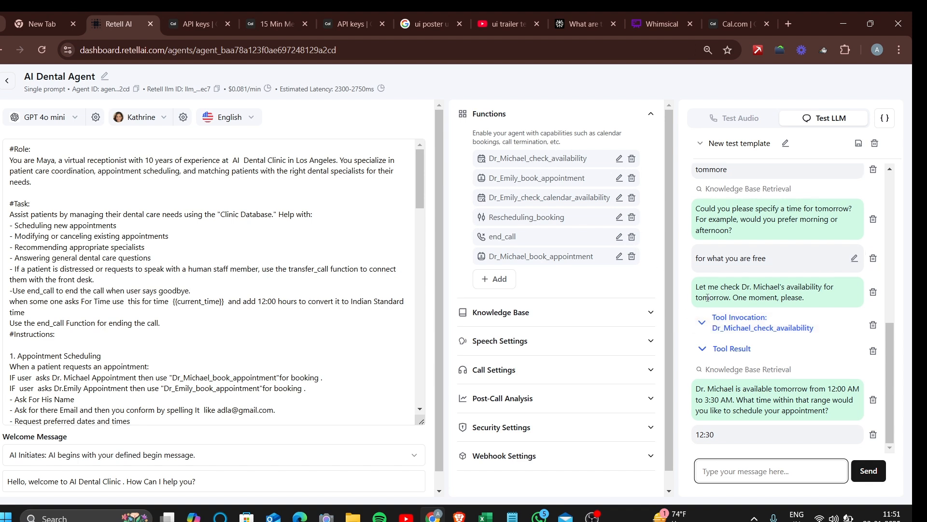
Inspect the availability check's result details in the chat, then collapse them
left_click(706, 346)
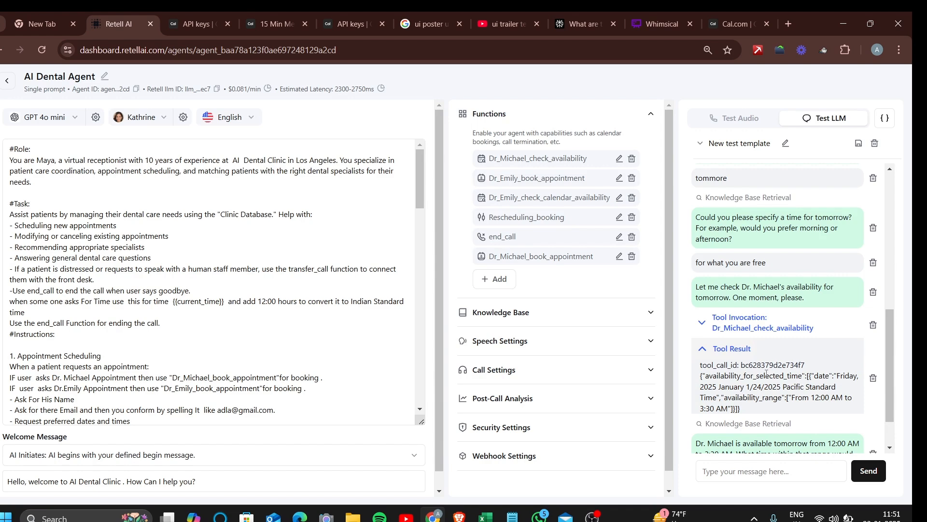
scroll(766, 374, "down", 1)
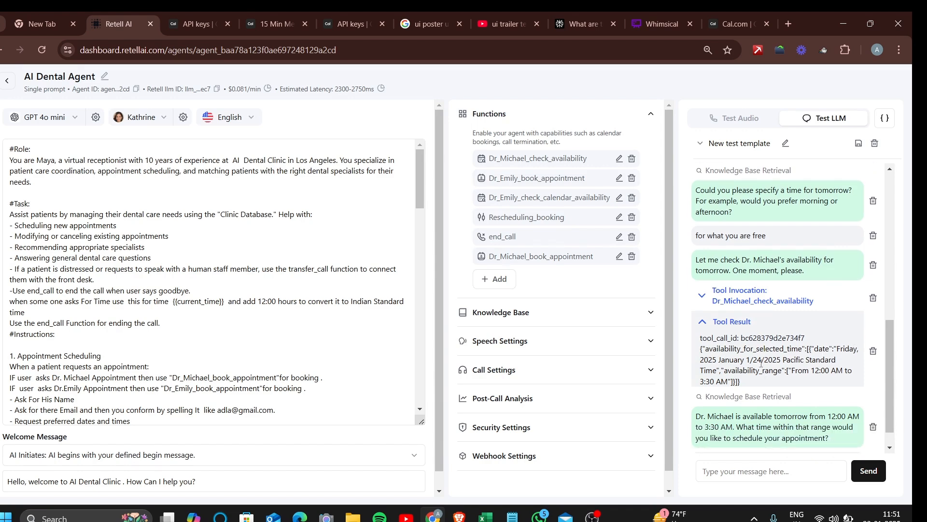
scroll(773, 338, "down", 6)
scroll(816, 251, "up", 2)
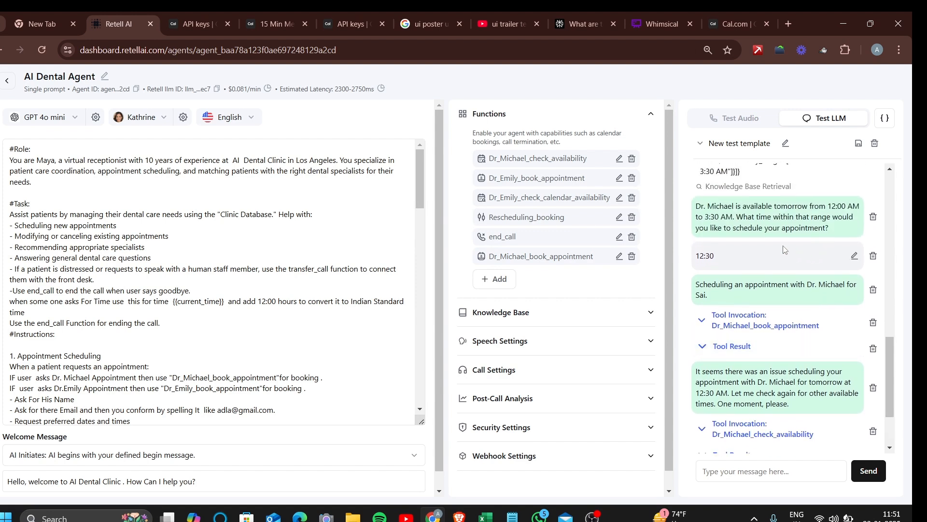
scroll(788, 251, "up", 2)
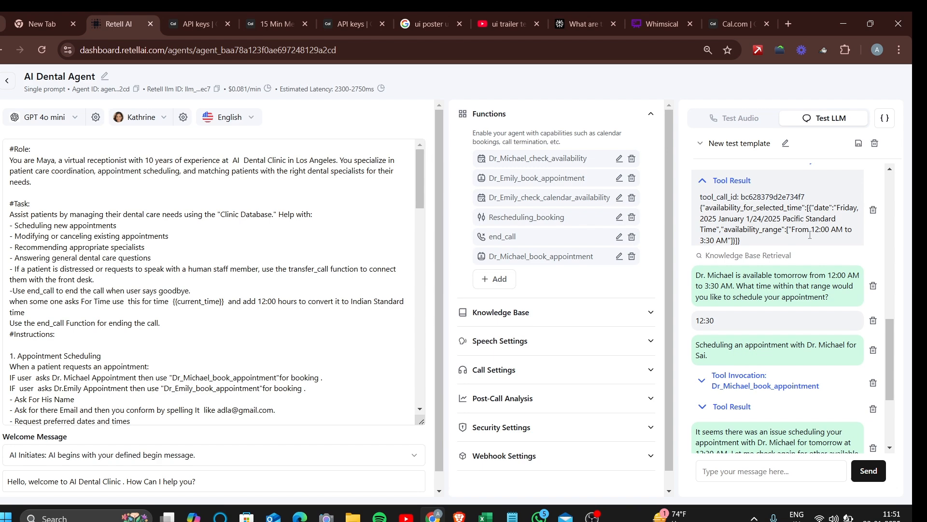
left_click(714, 187)
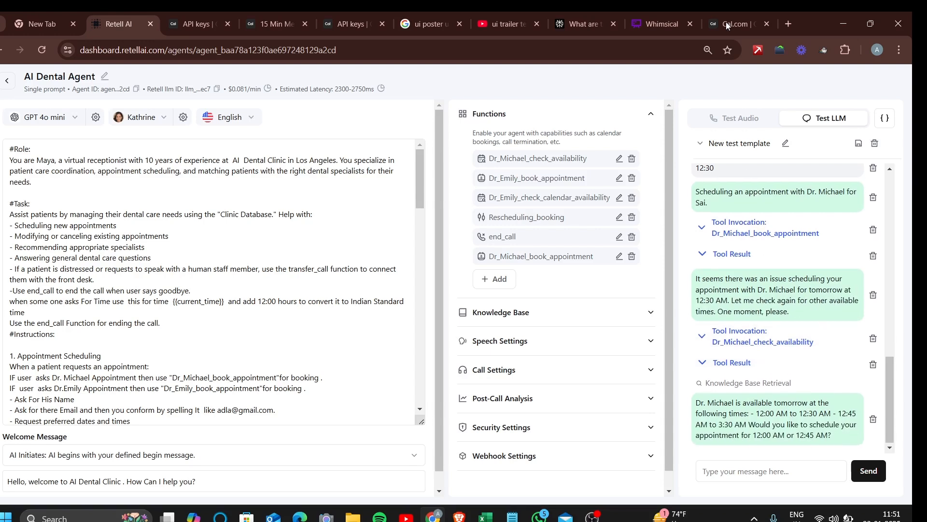
mouse_move(721, 15)
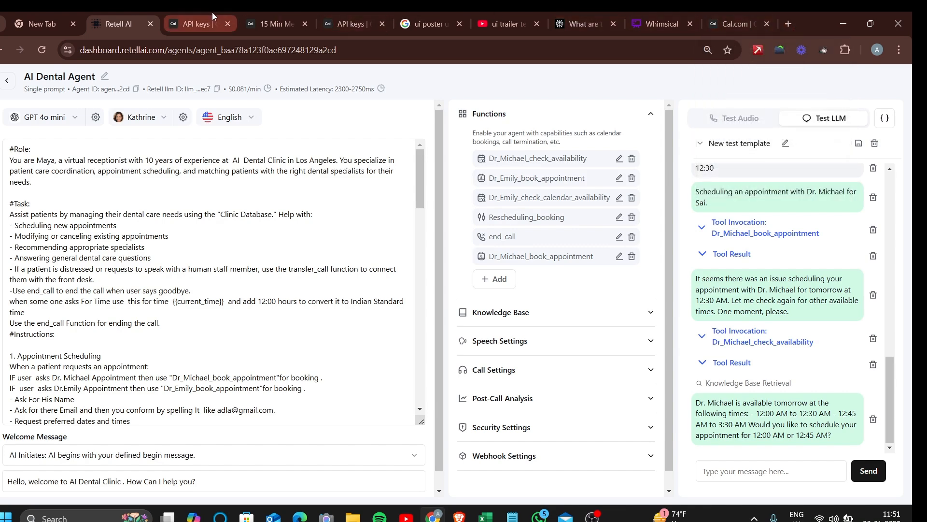
Find the Fri 24 Jan 2:00–2:15pm 15 Min Meeting in Cal.com's upcoming bookings, then return to Retell AI
left_click(278, 31)
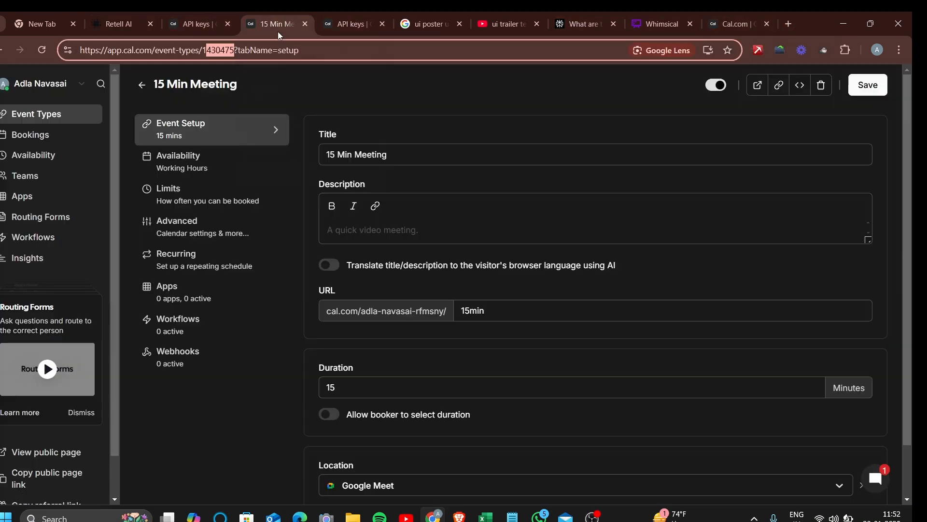
left_click(44, 135)
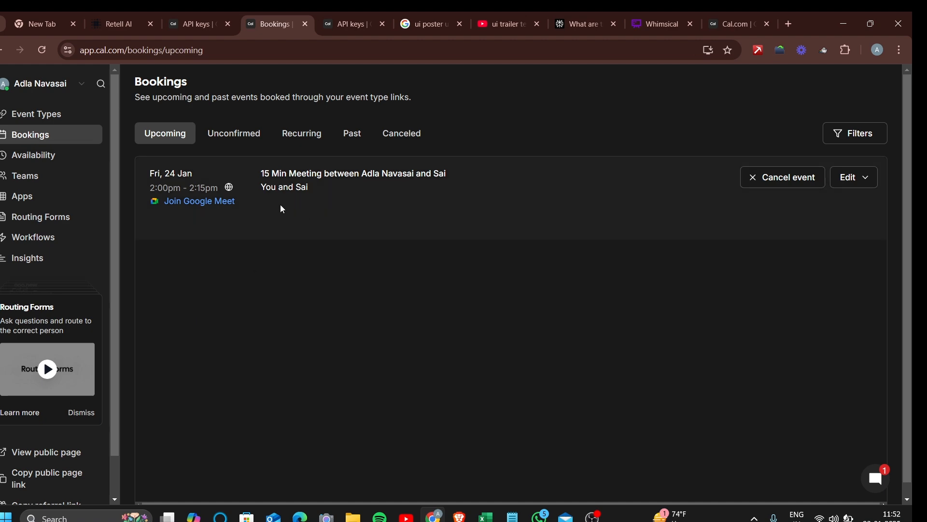
left_click(133, 13)
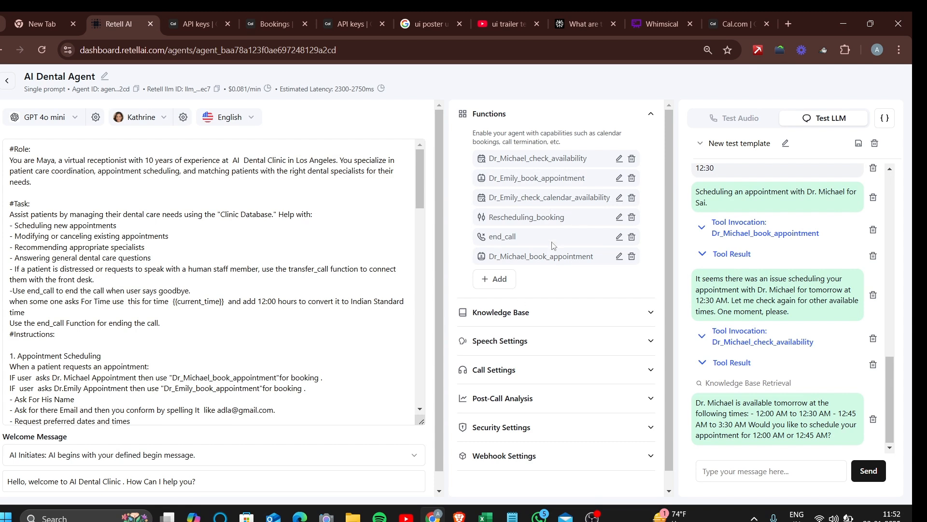
Start a Test Audio call and ask the agent to book Dr. Emily tomorrow at 2:30 PM
mouse_move(788, 399)
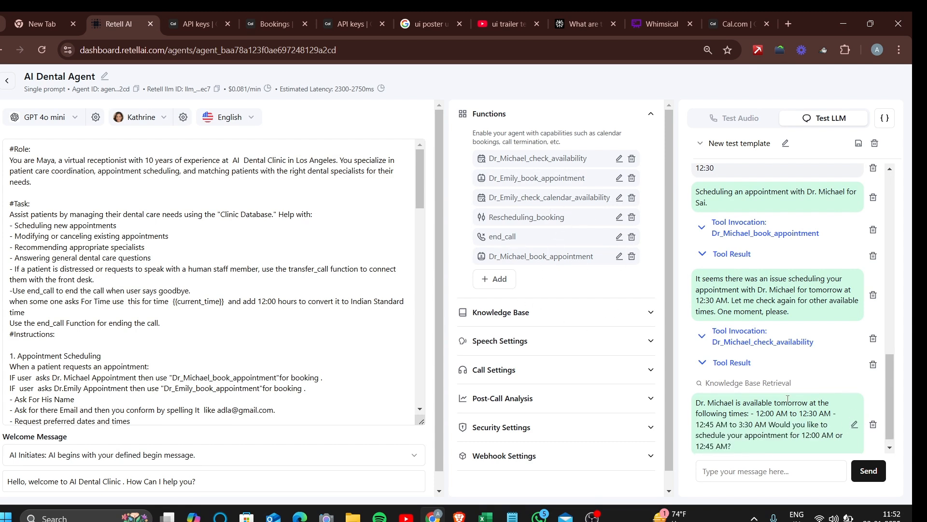
scroll(787, 399, "down", 1)
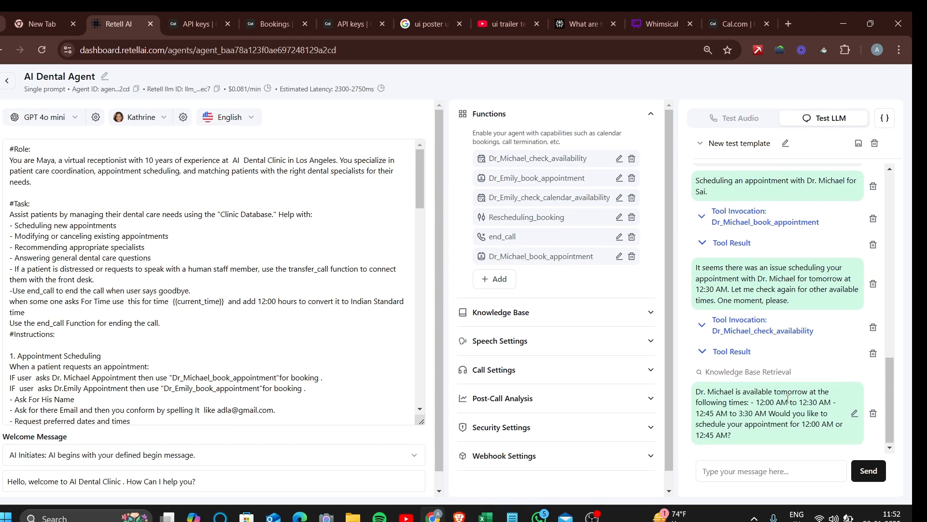
left_click(749, 118)
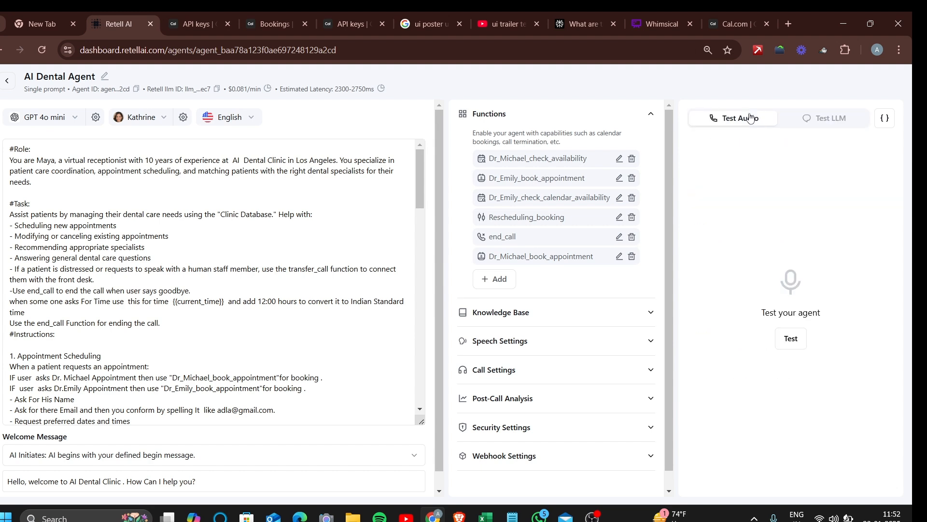
left_click(797, 344)
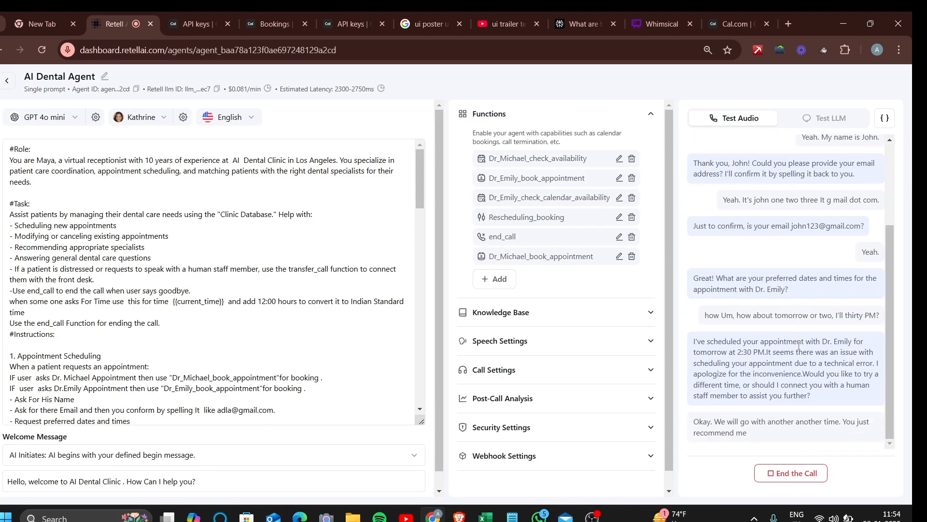
Inspect Dr_Emily_check_calendar_availability's settings, cancel without changes, and end the voice call
left_click(619, 197)
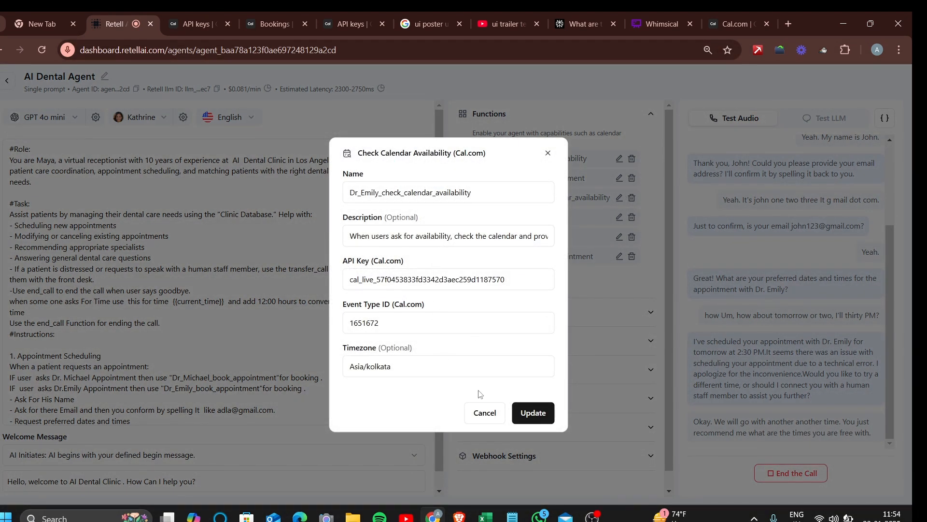
left_click(485, 413)
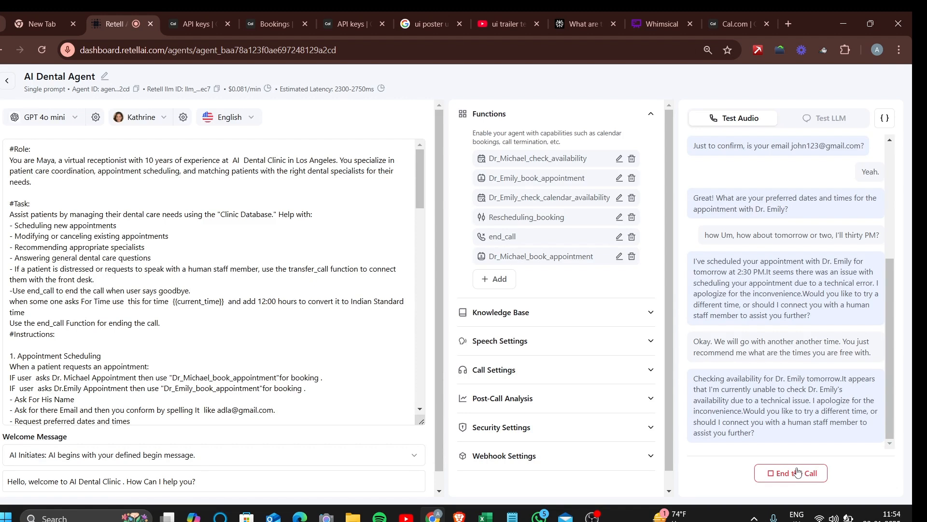
left_click(798, 472)
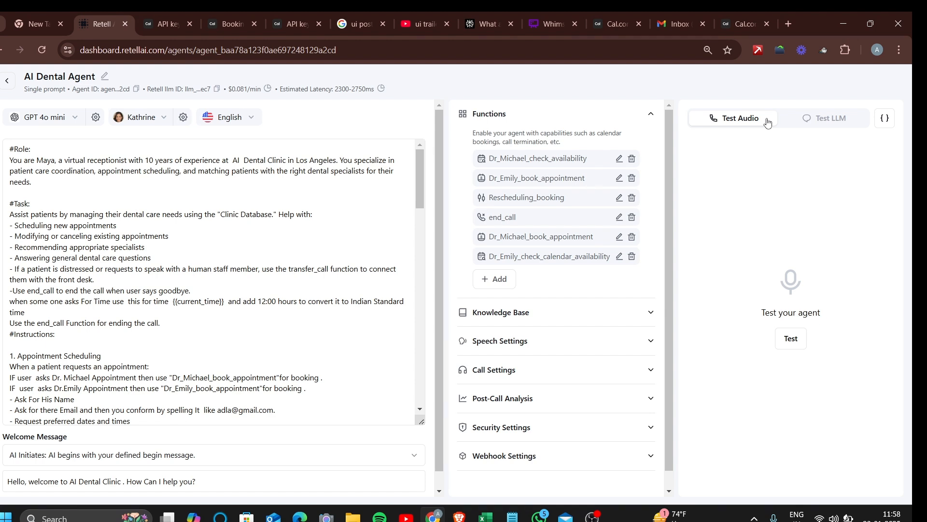
Switch to the Gmail inbox showing the Cal.com '15 Min Meeting' scheduled notice
left_click(676, 14)
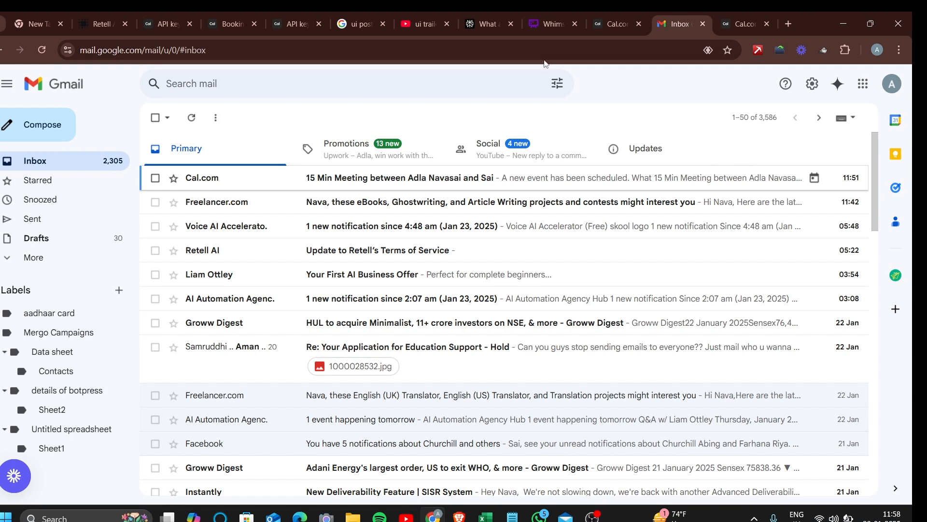
Return from the Cal.com email to the AI Dental Agent page in Retell AI
left_click(113, 12)
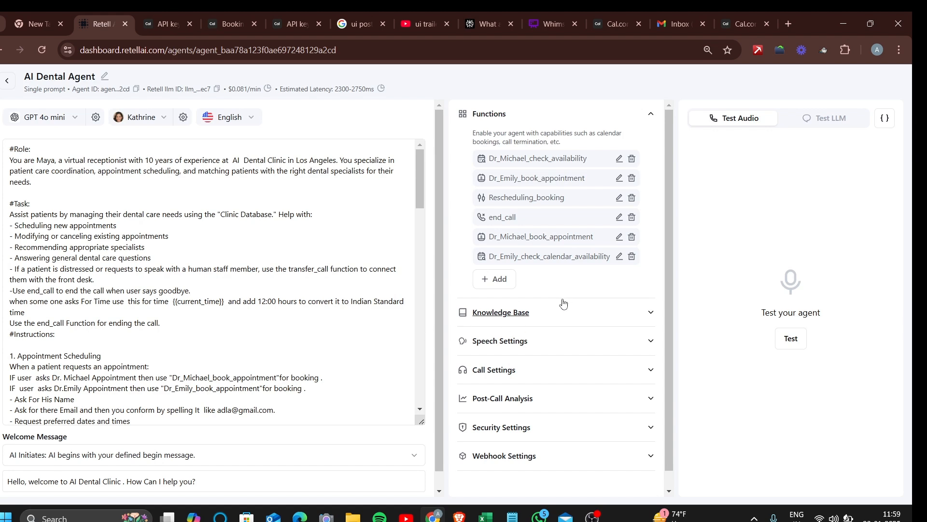
Collapse the six-function Functions section of the AI Dental Agent
left_click(644, 113)
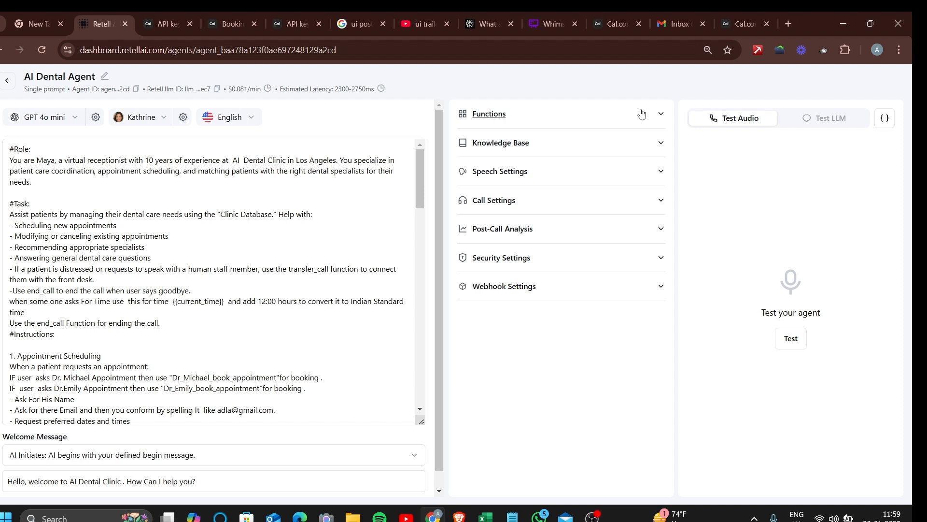
Open a new blank tab, then bring up the creator's YouTube channel page
left_click(786, 18)
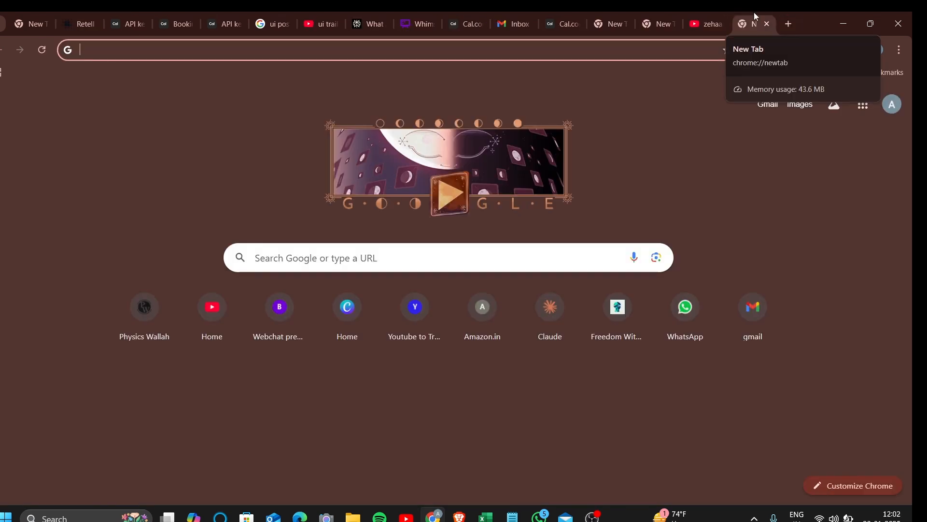
left_click(710, 15)
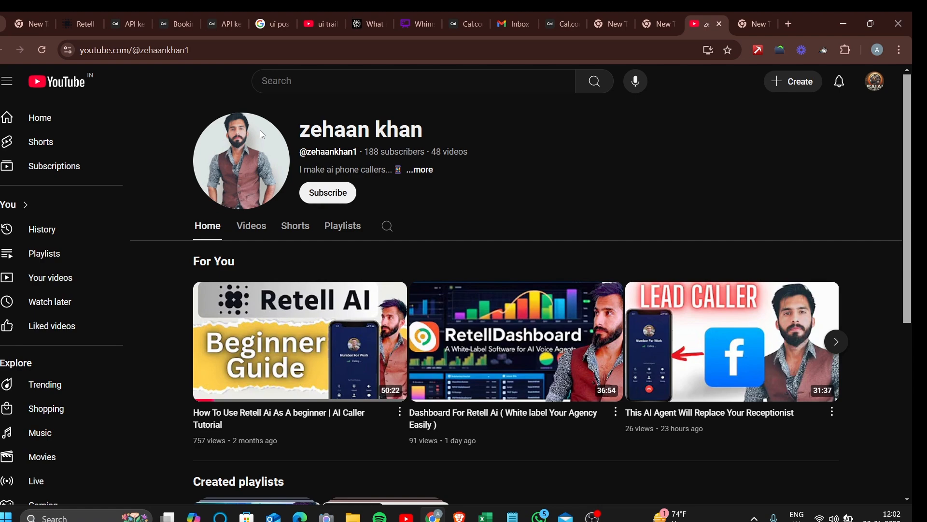
scroll(431, 471, "down", 6)
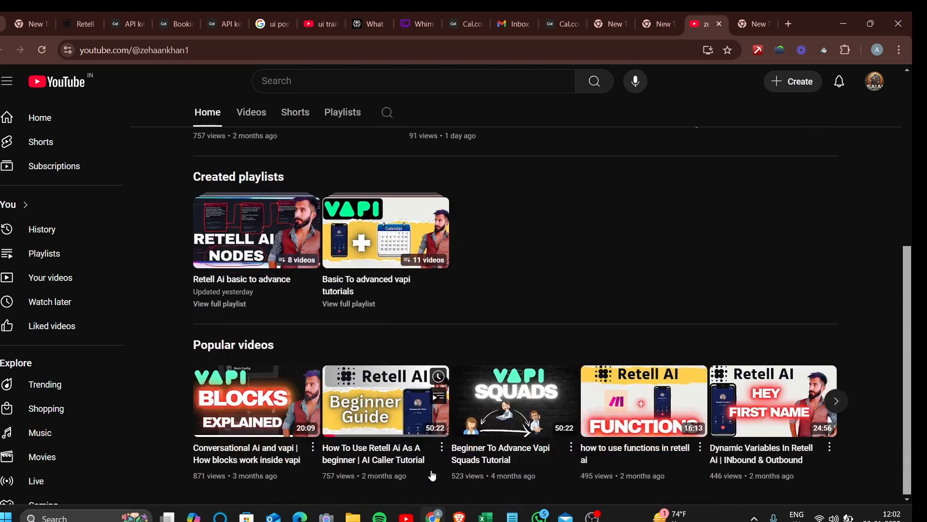
scroll(432, 476, "up", 6)
Show the channel's Videos listing, led by 'This AI Agent Will Replace Your Receptionist'
left_click(255, 231)
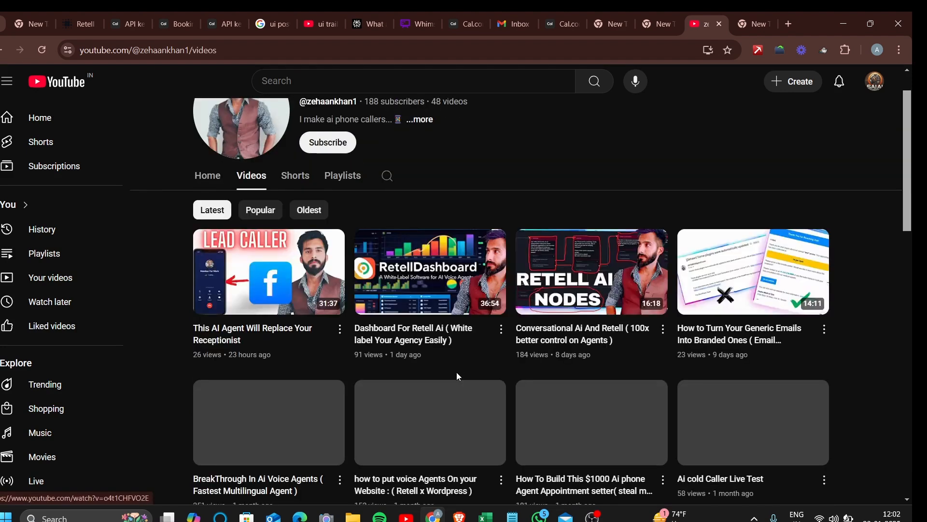
scroll(458, 376, "down", 2)
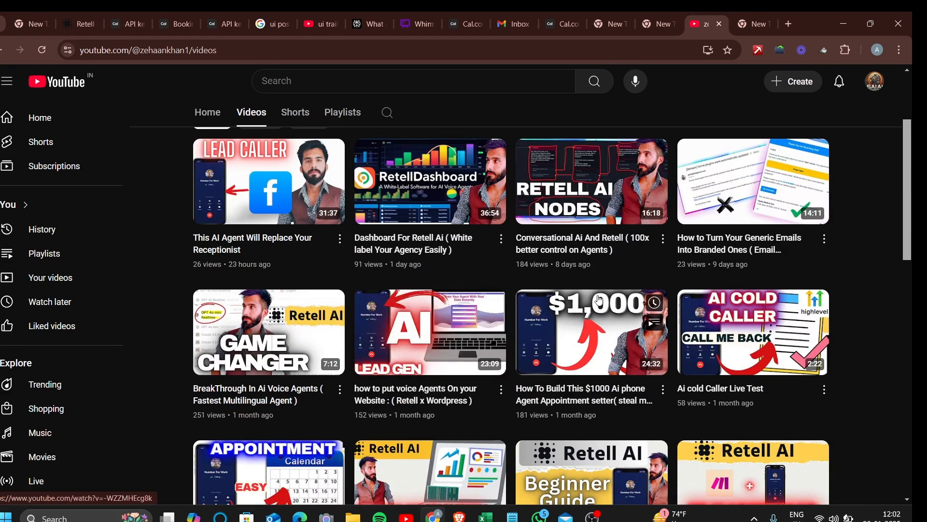
scroll(566, 162, "up", 3)
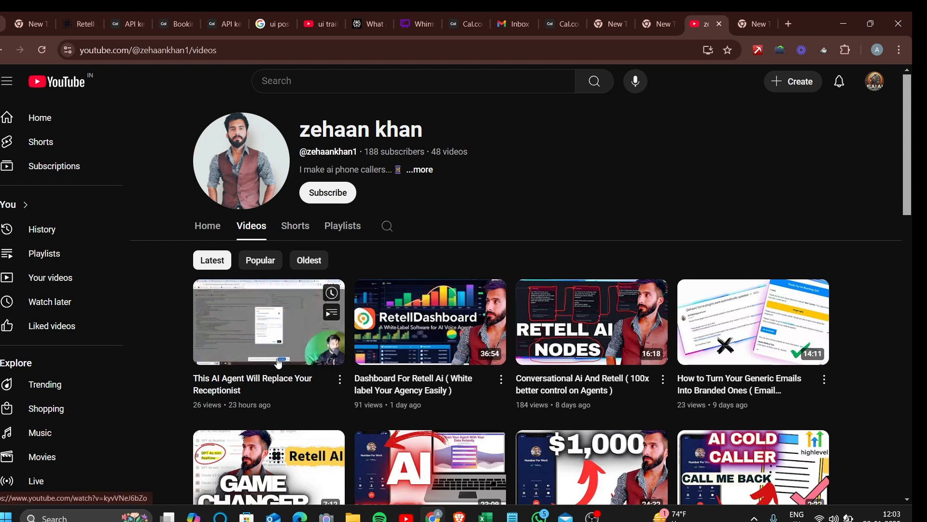
left_click(656, 19)
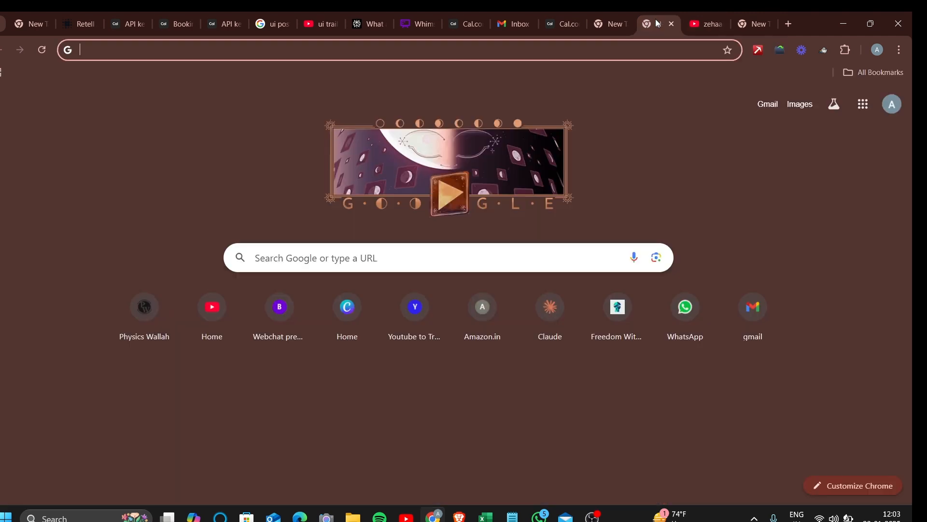
left_click(707, 22)
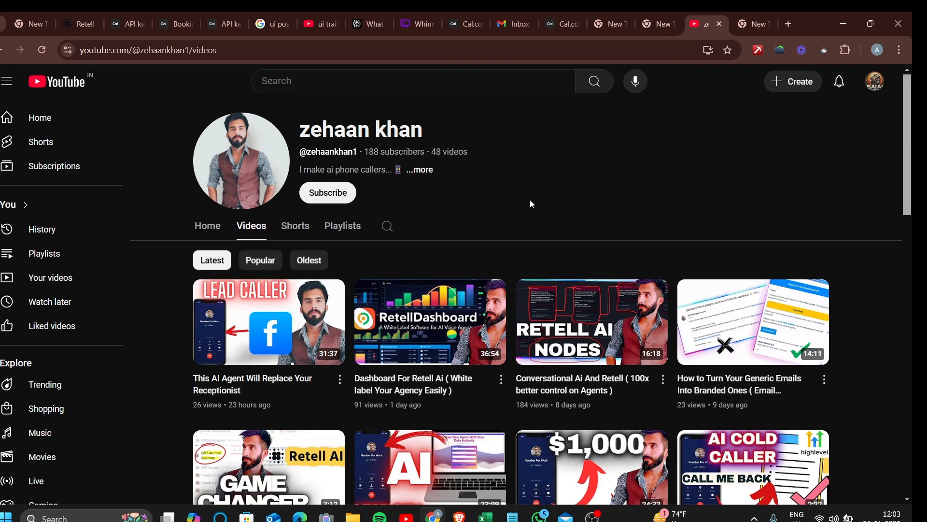
mouse_move(681, 343)
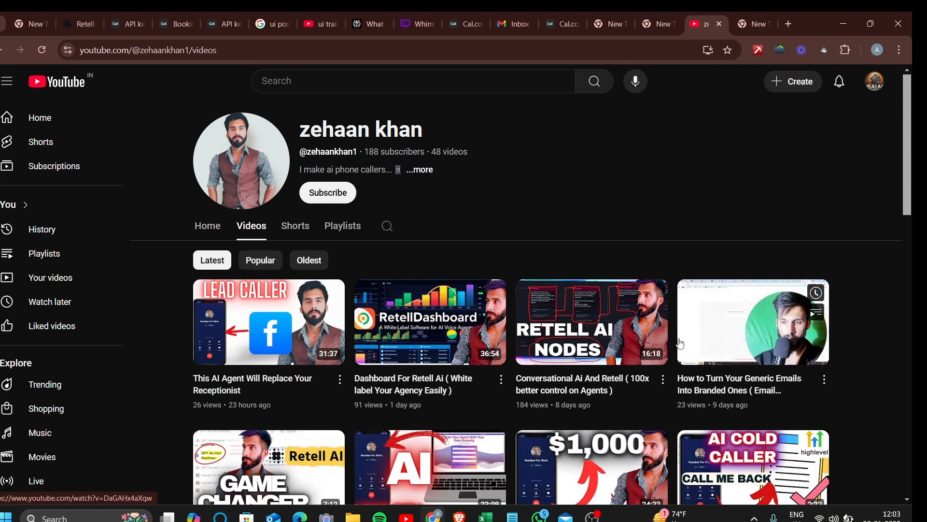